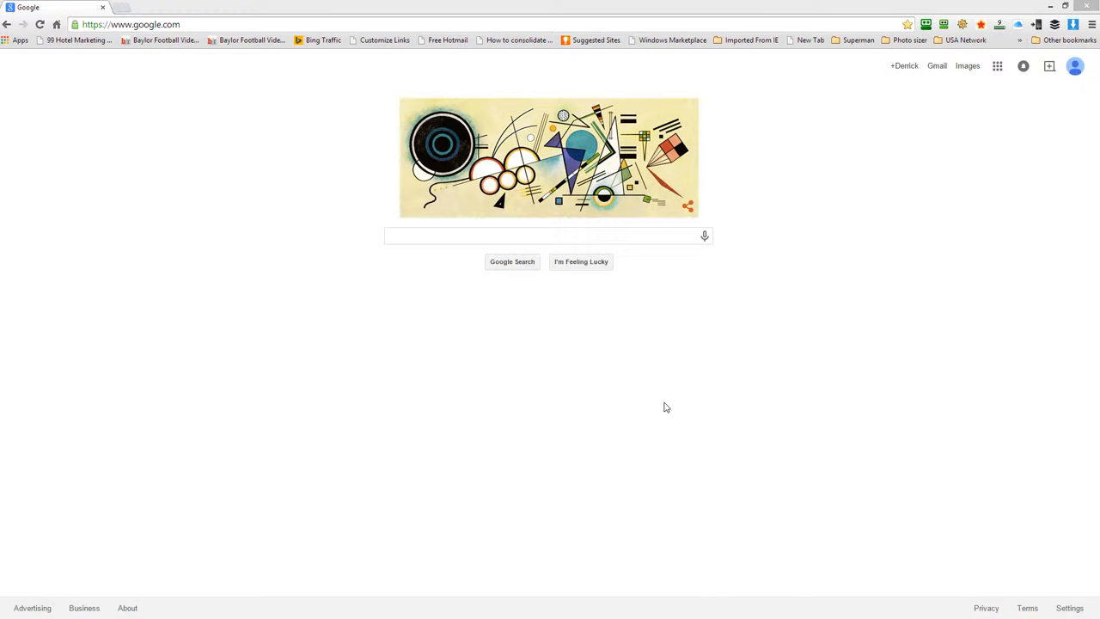
pyautogui.click(188, 24)
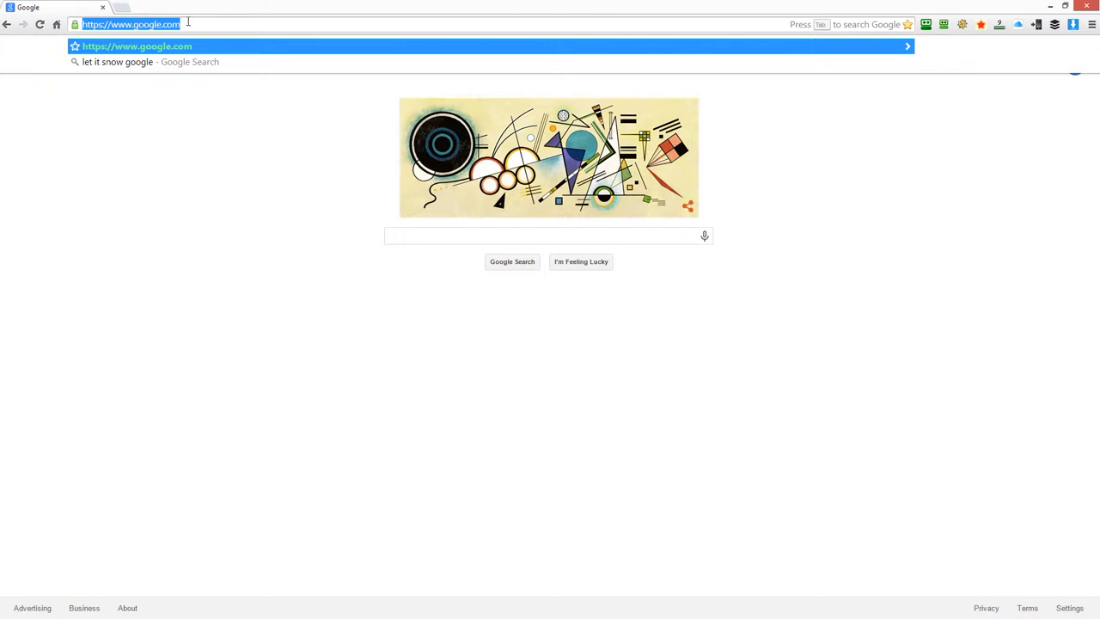
pyautogui.write('www.')
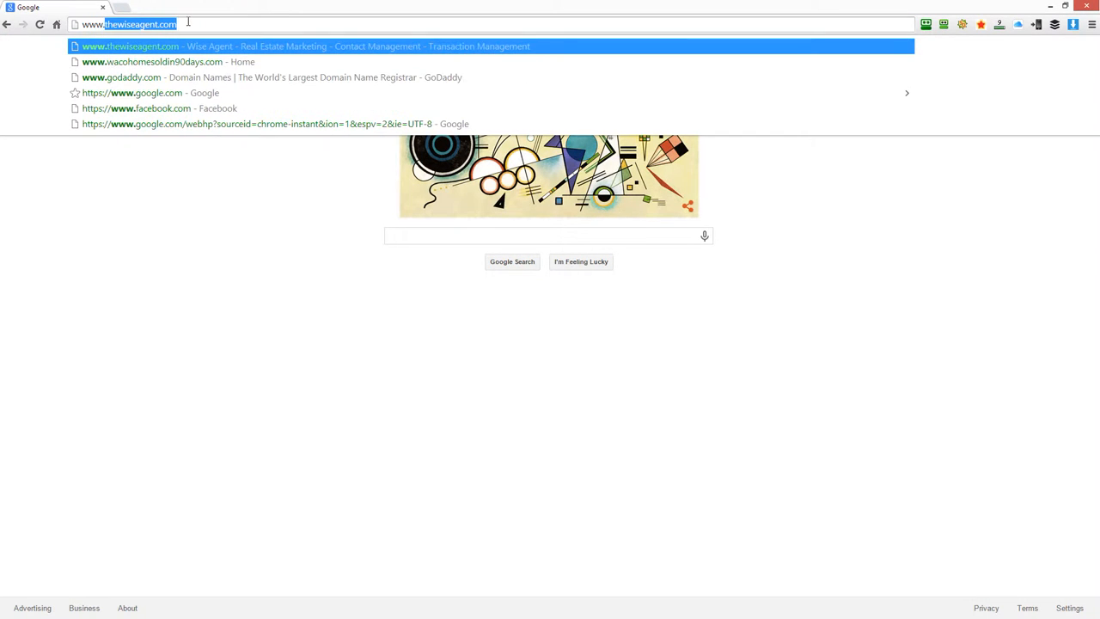
pyautogui.write('thewiseagent.')
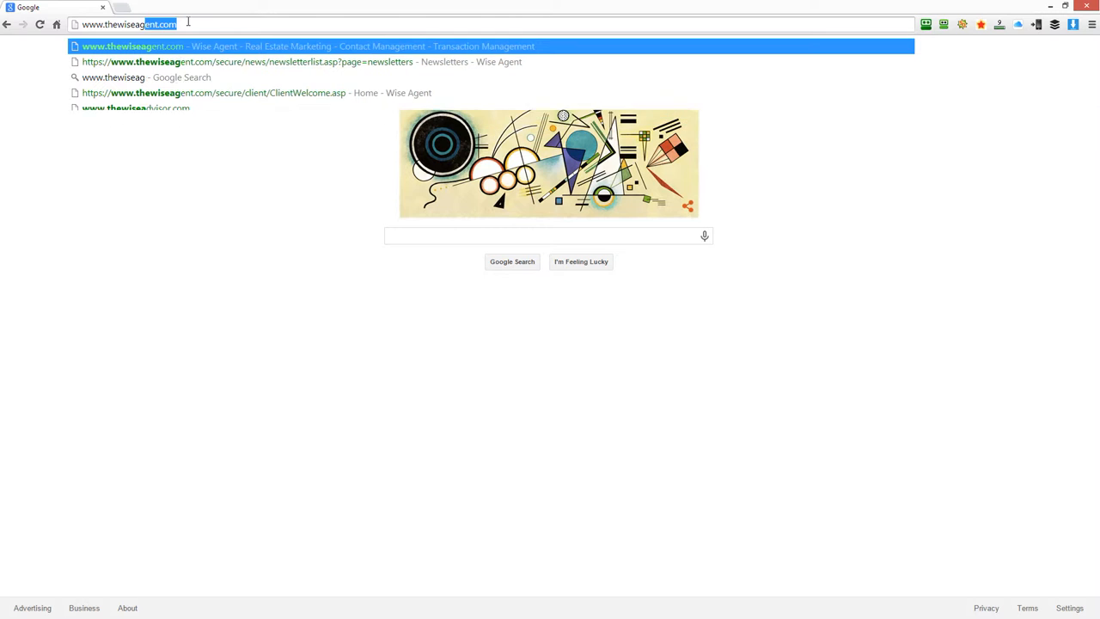
pyautogui.write('com')
pyautogui.press('Return')
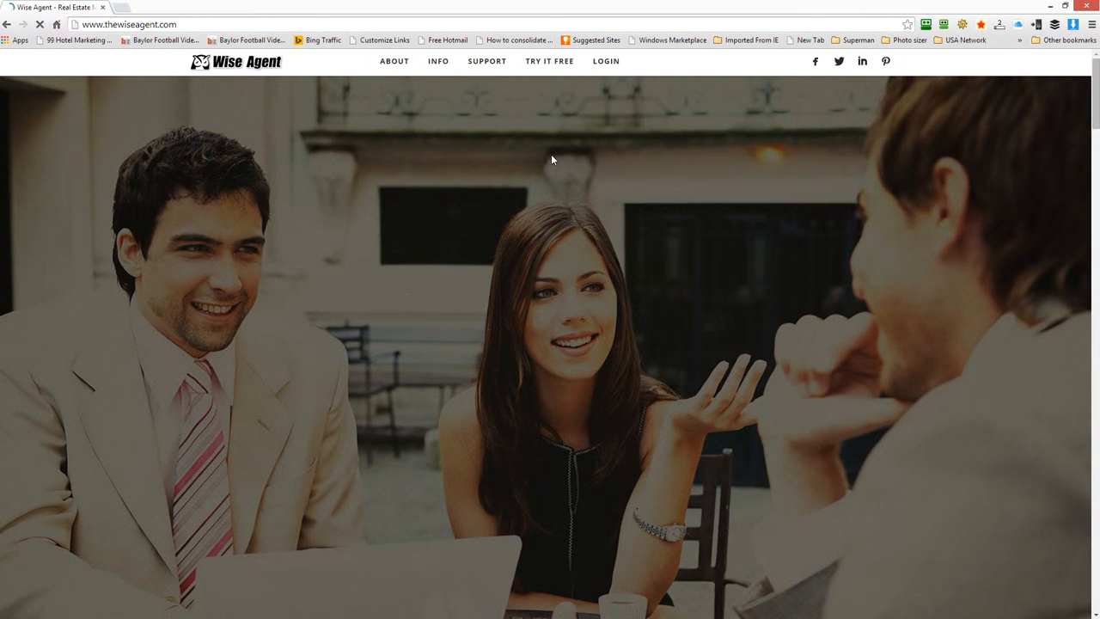
# Log in to the Wise Agent account, filling the username and password from the agent's saved RoboForm passcard
pyautogui.click(604, 64)
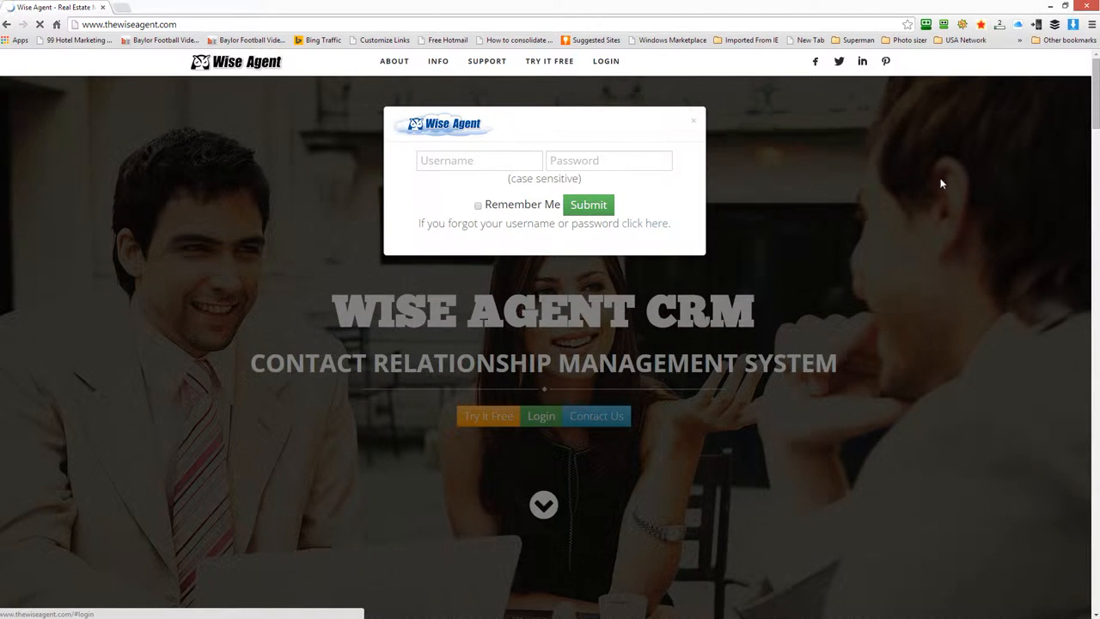
pyautogui.click(944, 24)
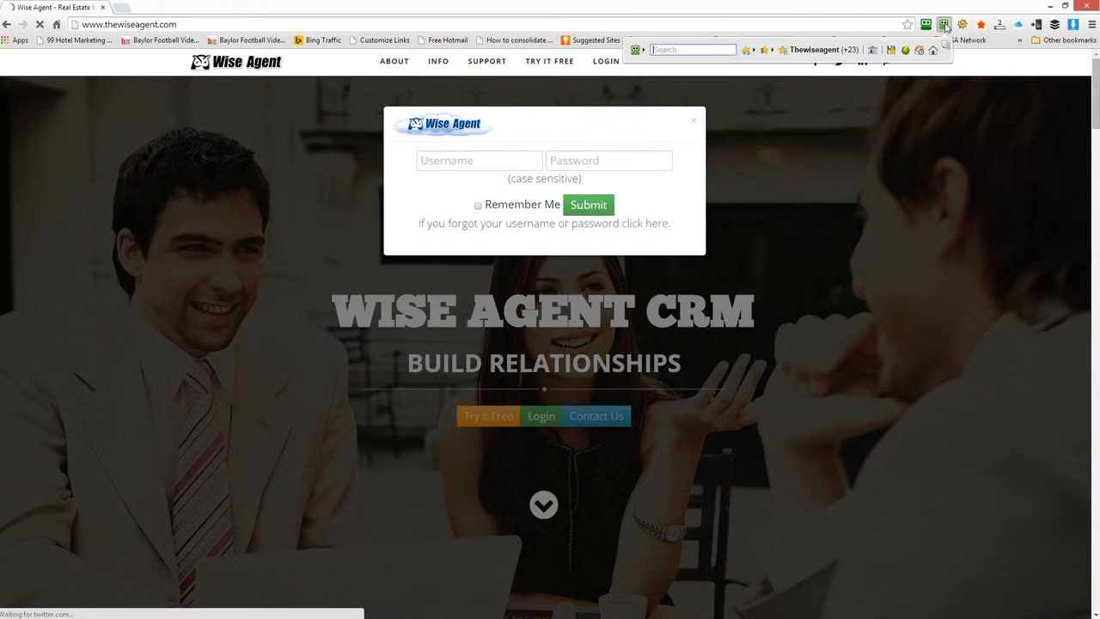
pyautogui.click(819, 50)
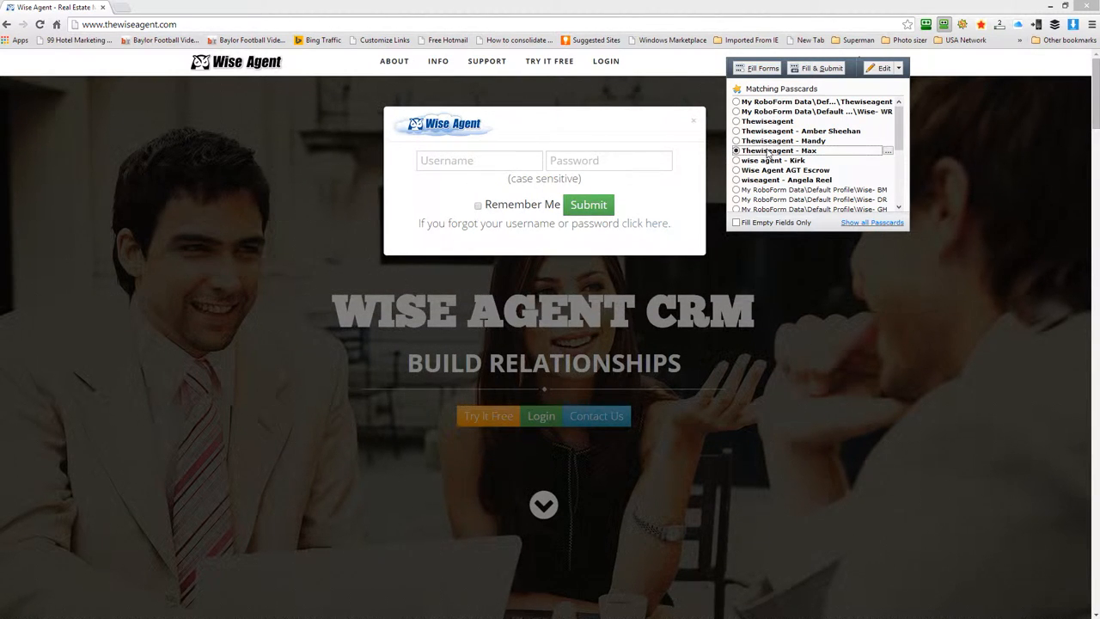
pyautogui.click(811, 69)
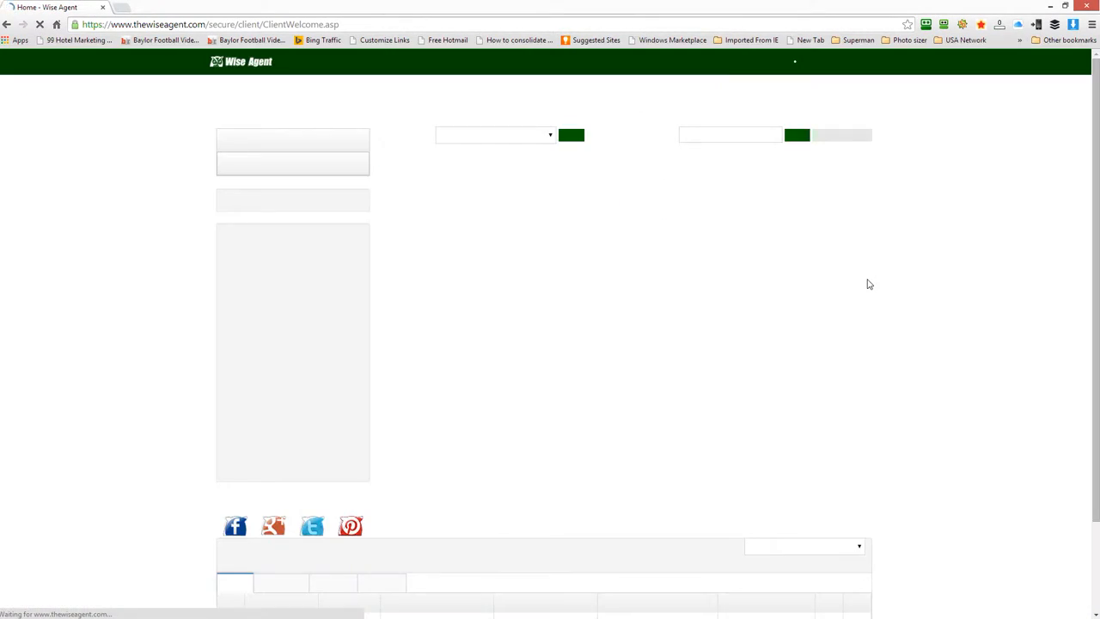
pyautogui.click(860, 96)
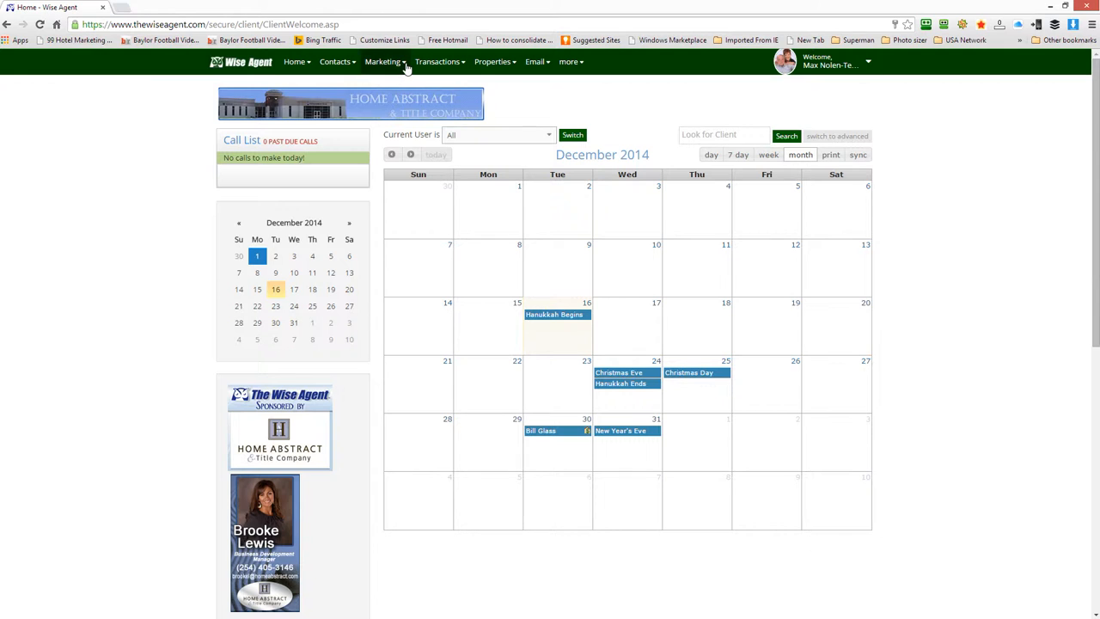
# Open the marketing Image Manager and keep the image folder set to images
pyautogui.moveTo(404, 67)
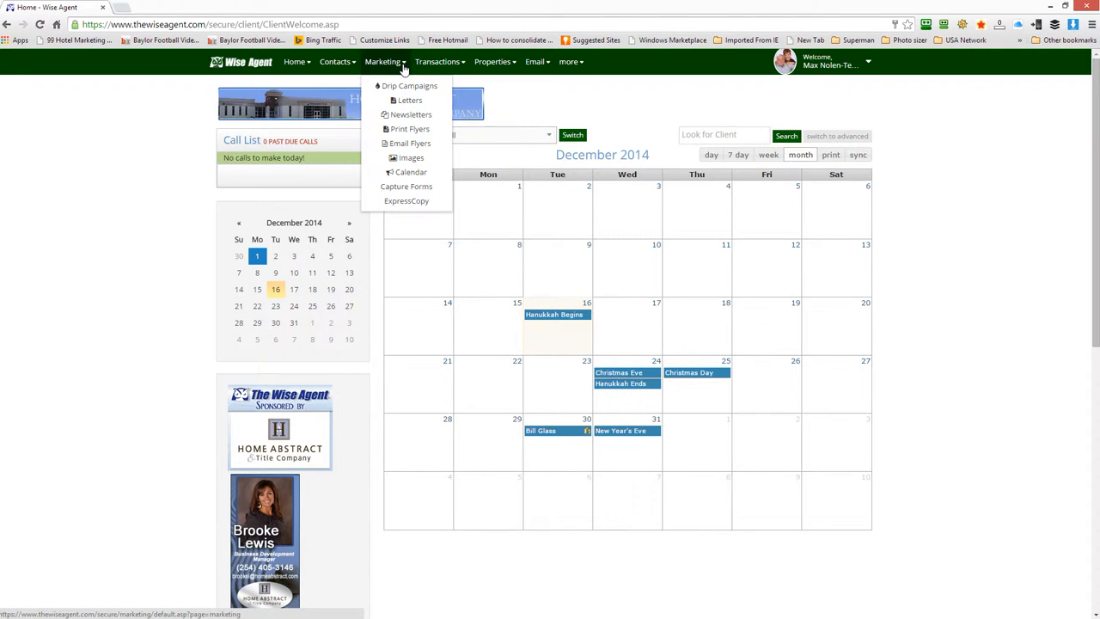
pyautogui.click(412, 159)
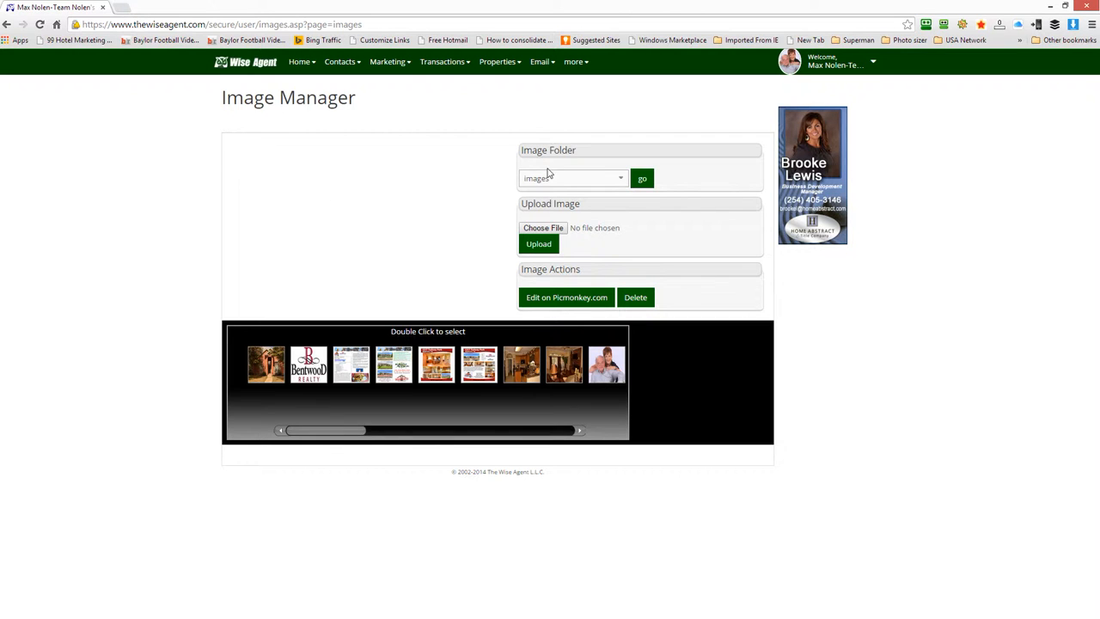
pyautogui.click(621, 181)
pyautogui.click(619, 179)
# Upload the December 2014 Newsletter JPG from the agent's folder inside Documents > Bentwood to the Image Manager
pyautogui.click(538, 230)
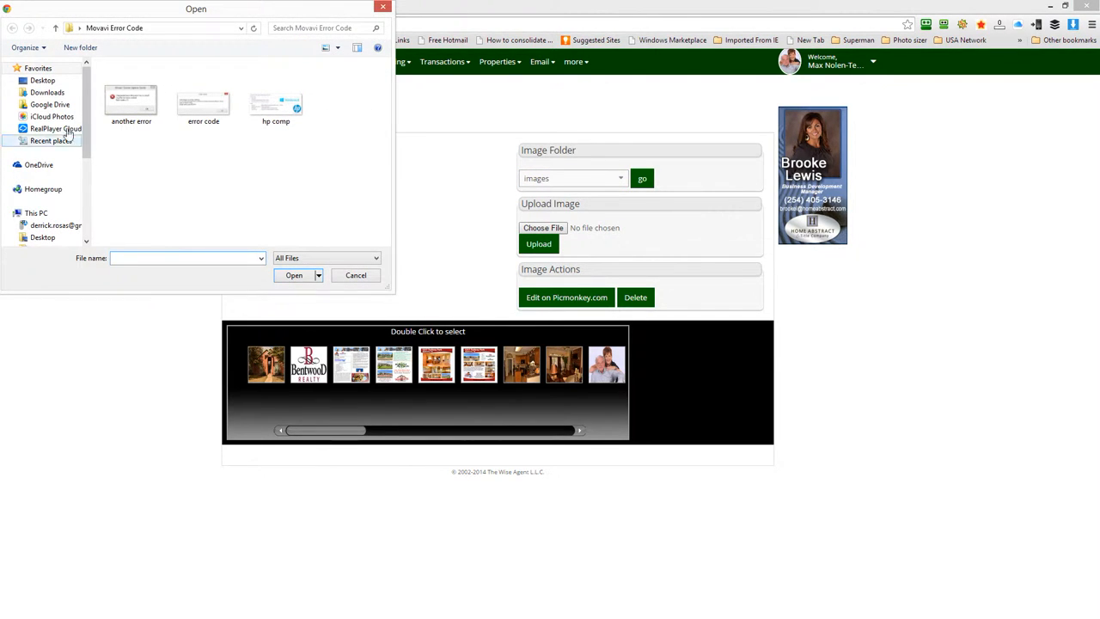
pyautogui.scroll(-2, 80, 157)
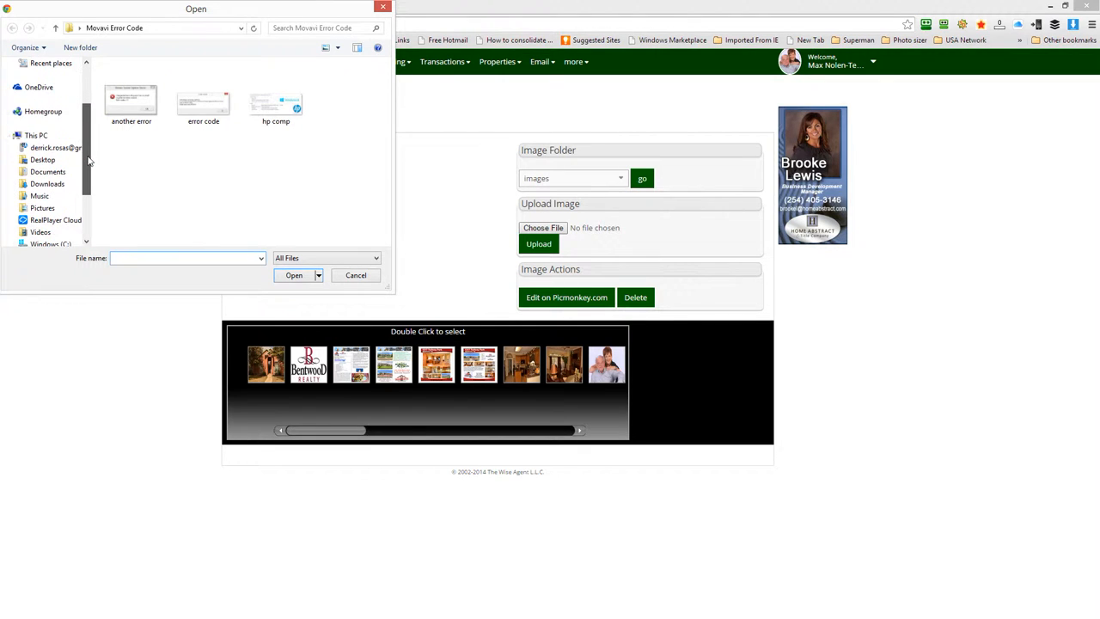
pyautogui.click(47, 172)
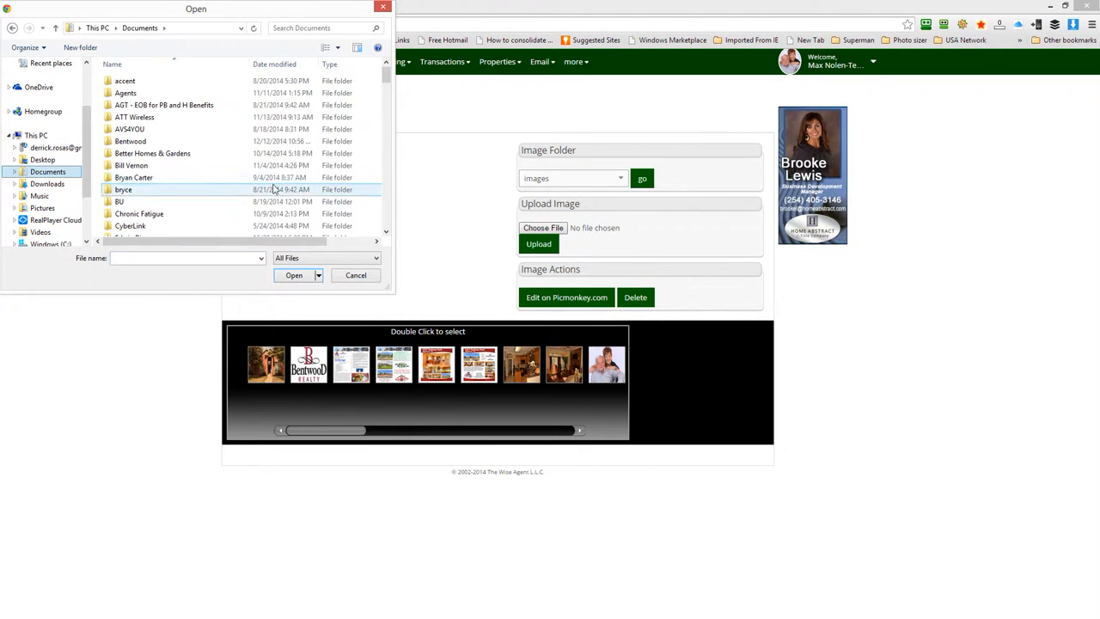
pyautogui.doubleClick(130, 141)
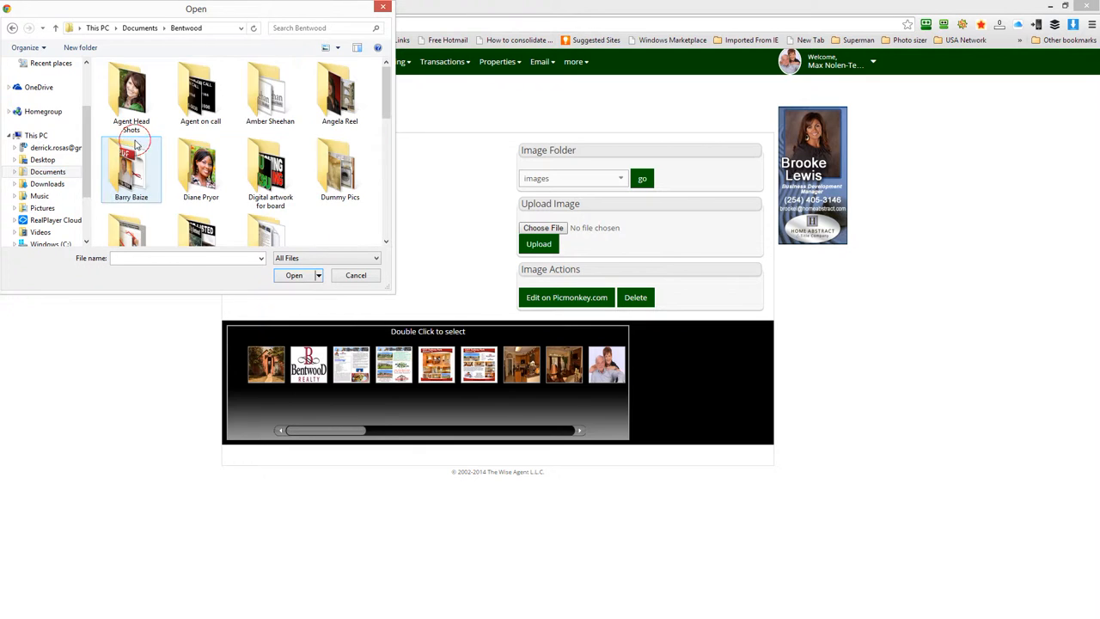
pyautogui.moveTo(386, 101); pyautogui.dragTo(386, 153)
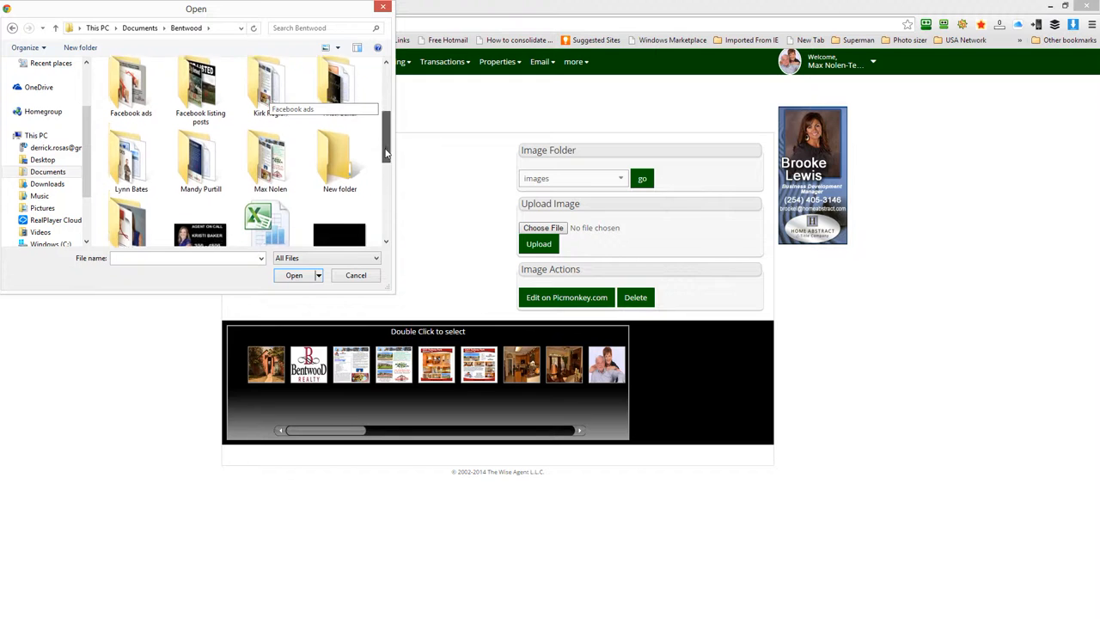
pyautogui.doubleClick(268, 155)
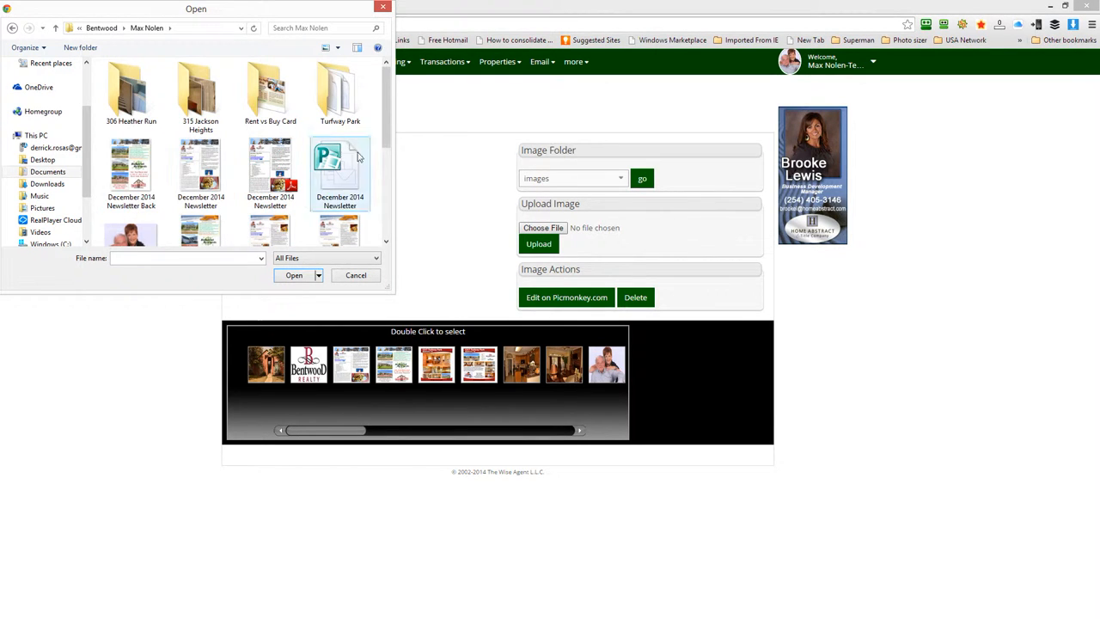
pyautogui.moveTo(386, 119); pyautogui.dragTo(387, 135)
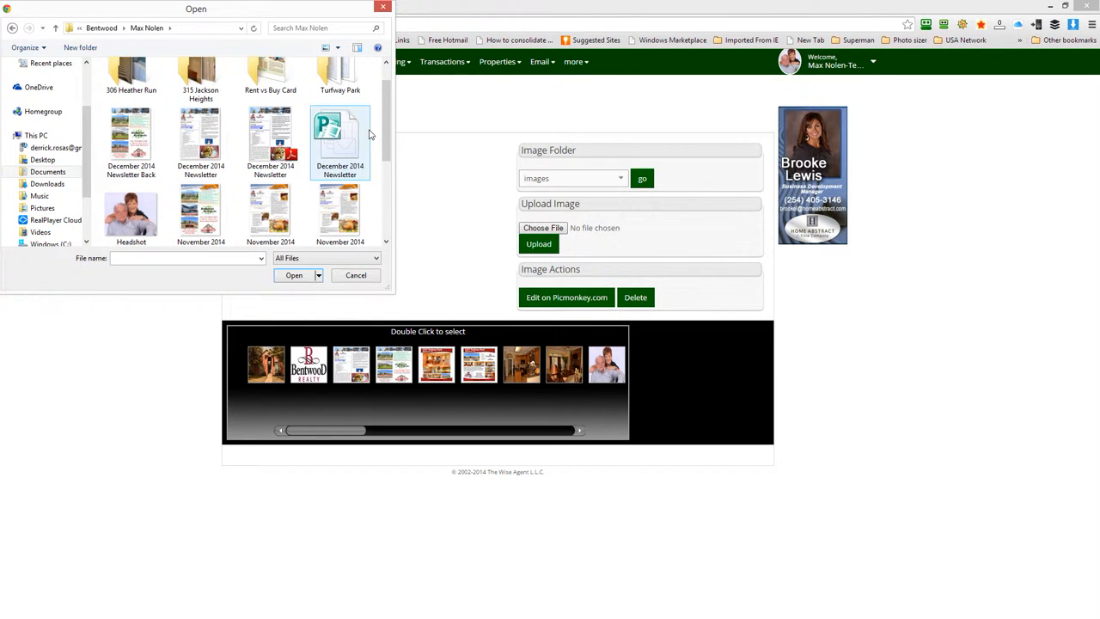
pyautogui.doubleClick(191, 128)
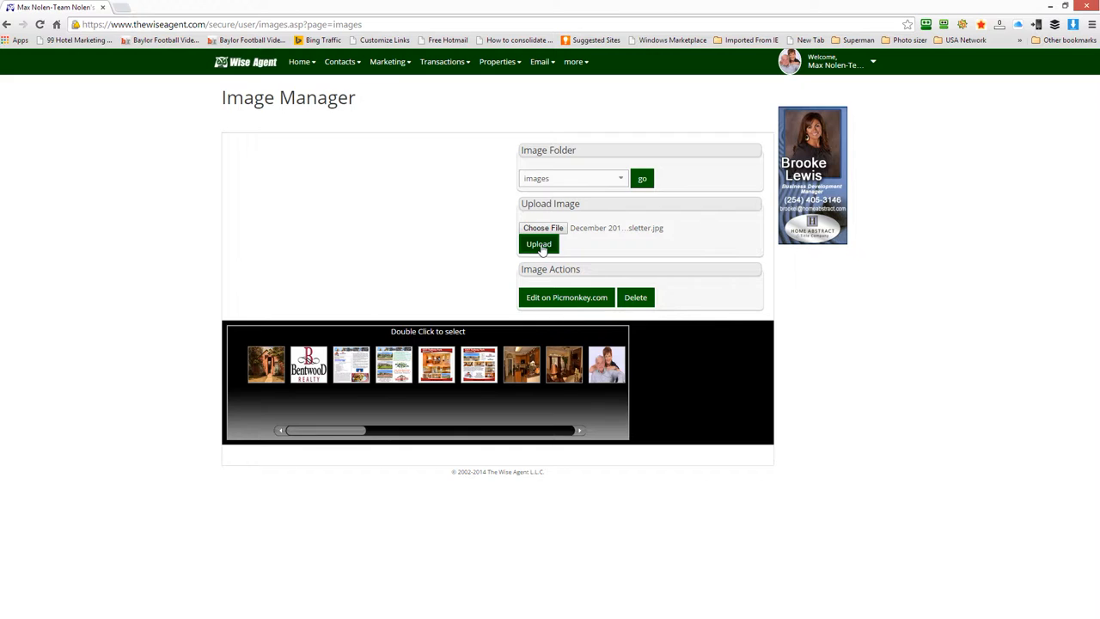
pyautogui.click(539, 245)
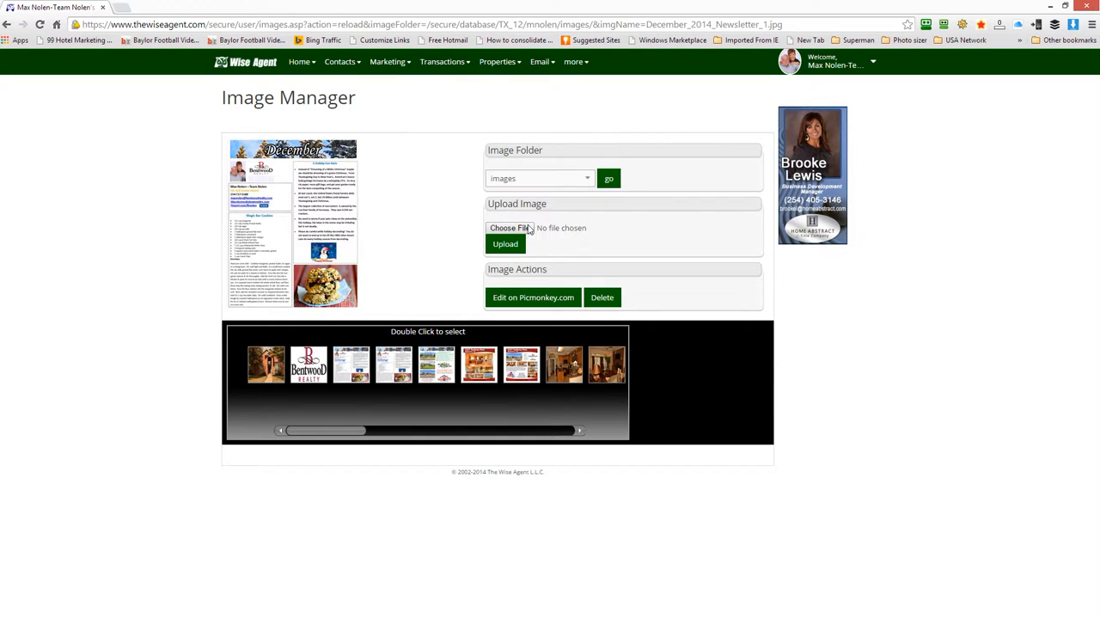
# Upload the December 2014 Newsletter Back JPG to the same image folder
pyautogui.click(513, 229)
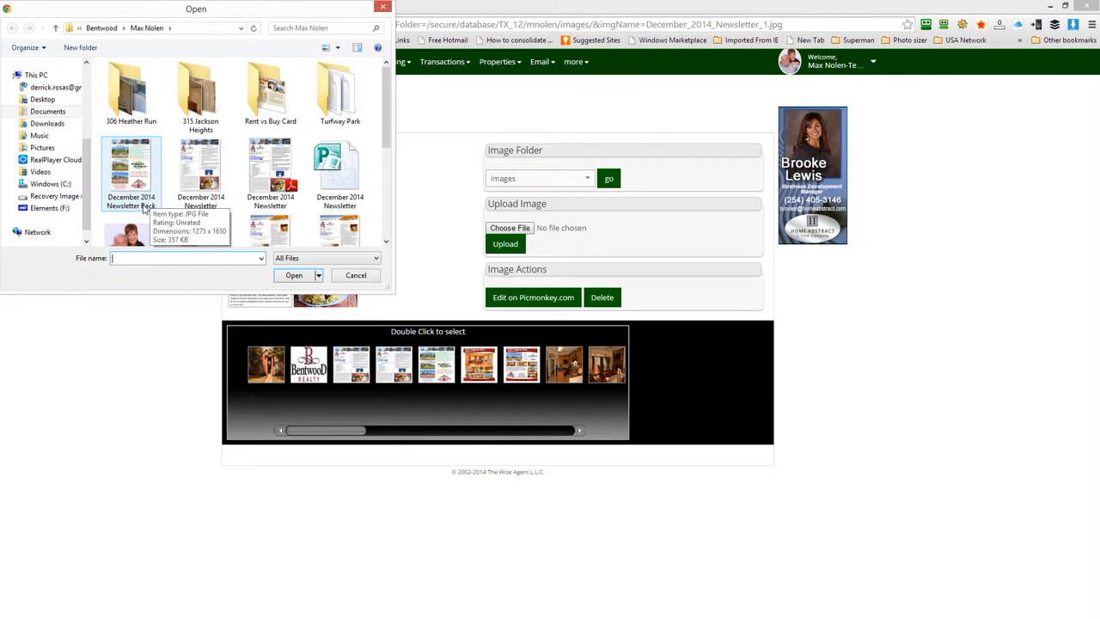
pyautogui.click(138, 179)
pyautogui.doubleClick(137, 180)
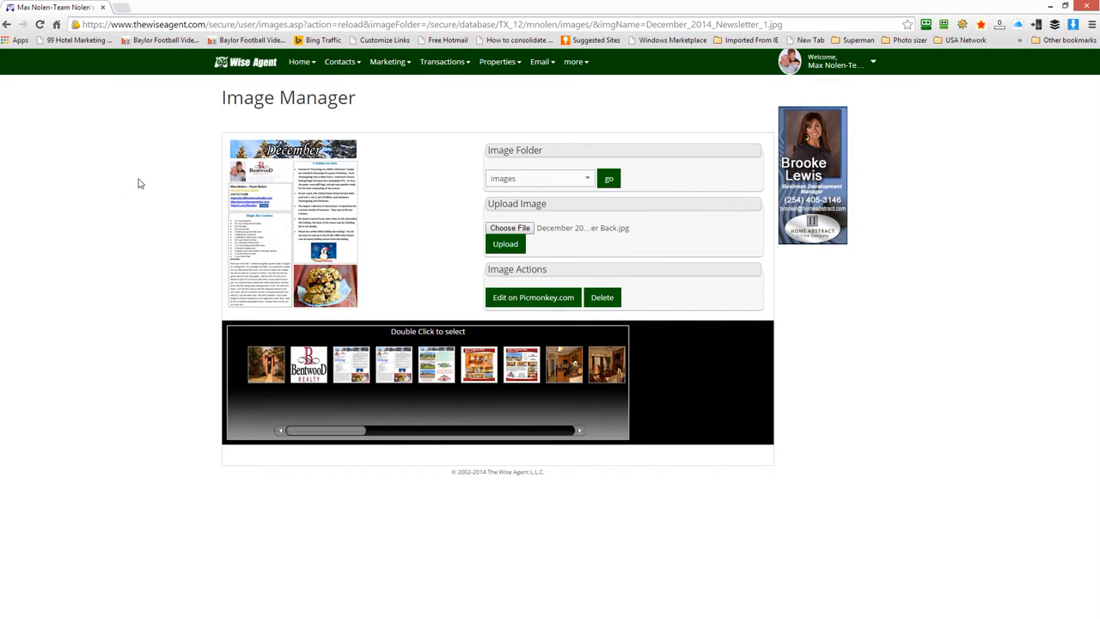
pyautogui.click(504, 246)
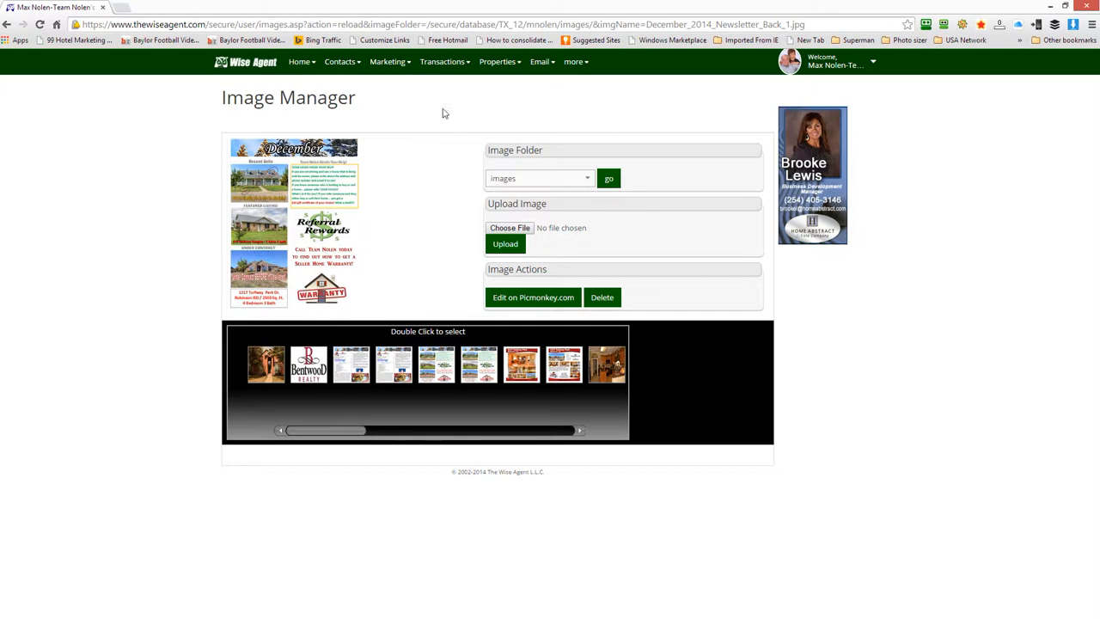
# Start a blank custom newsletter from the marketing newsletters page and continue without selecting any designation logos
pyautogui.moveTo(410, 75)
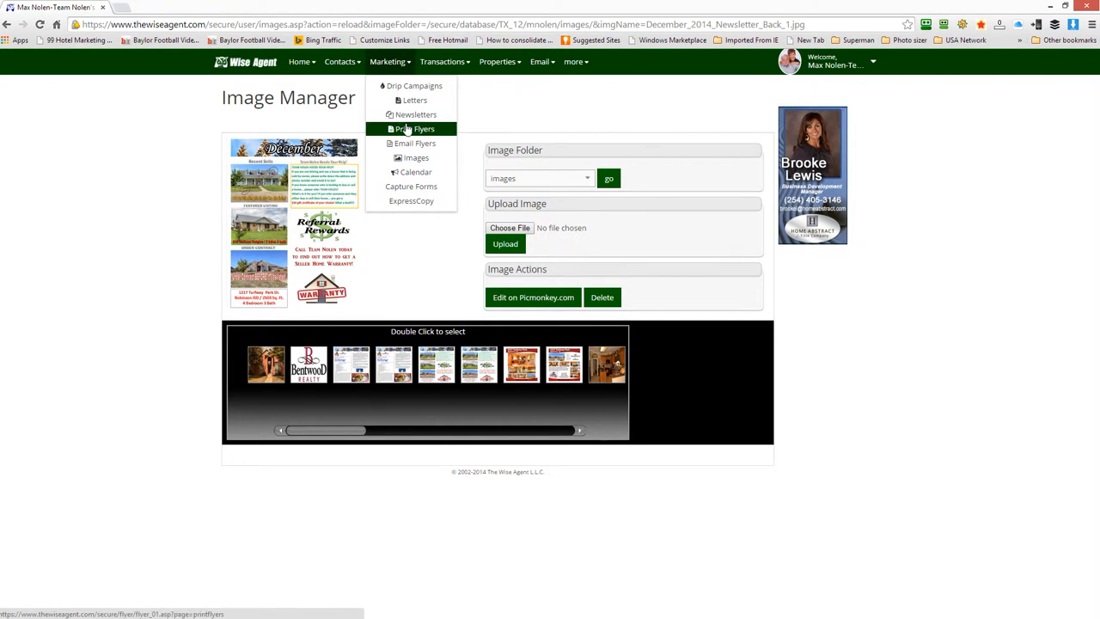
pyautogui.click(410, 115)
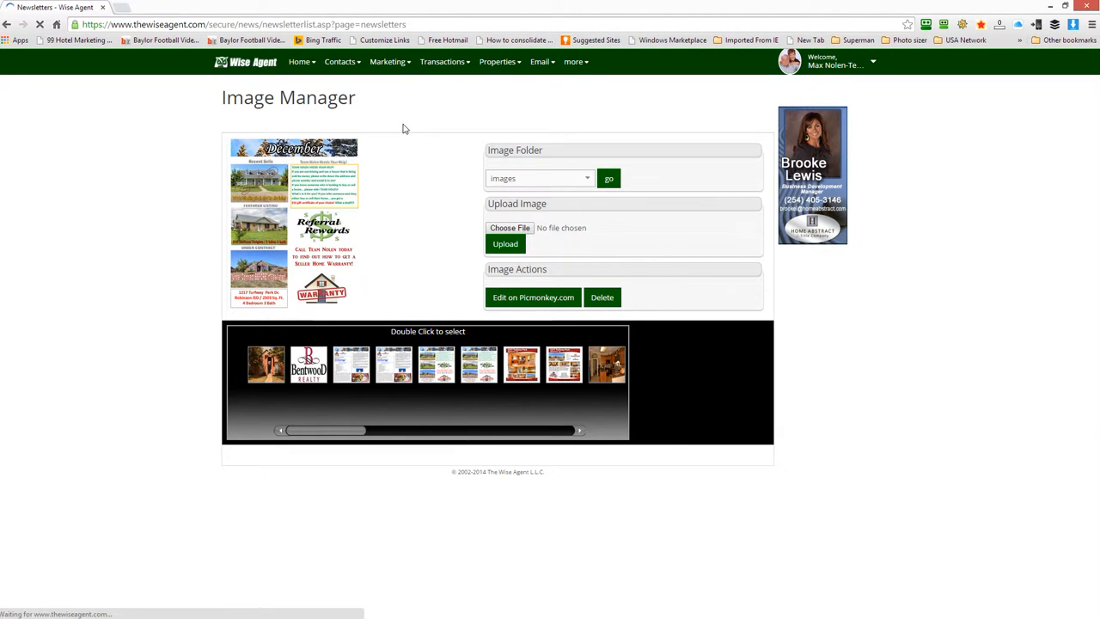
pyautogui.scroll(-1, 445, 347)
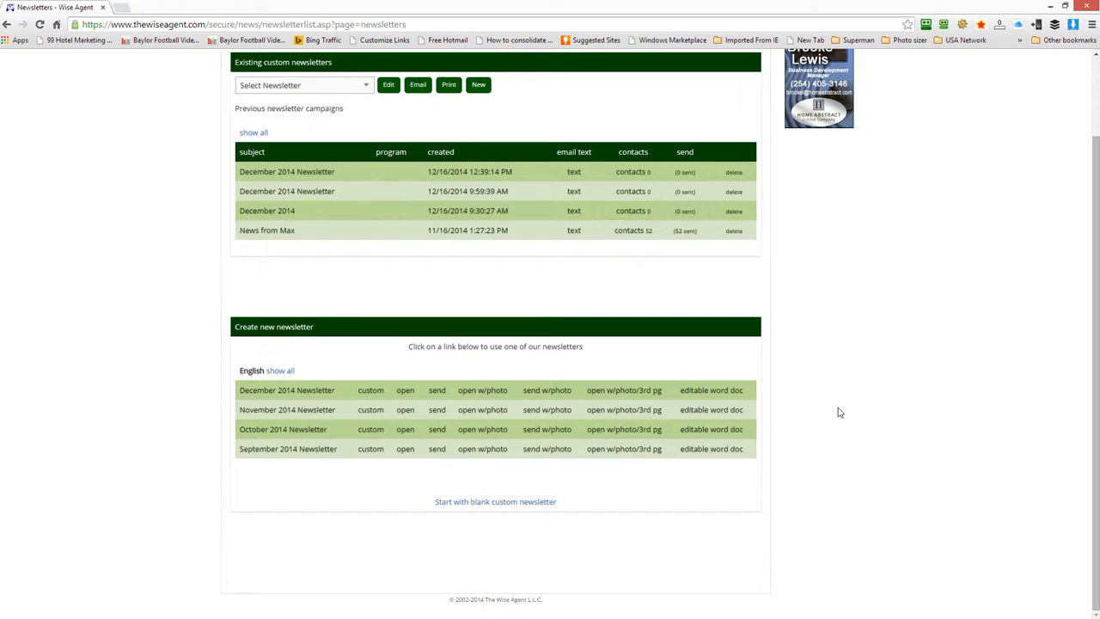
pyautogui.click(484, 506)
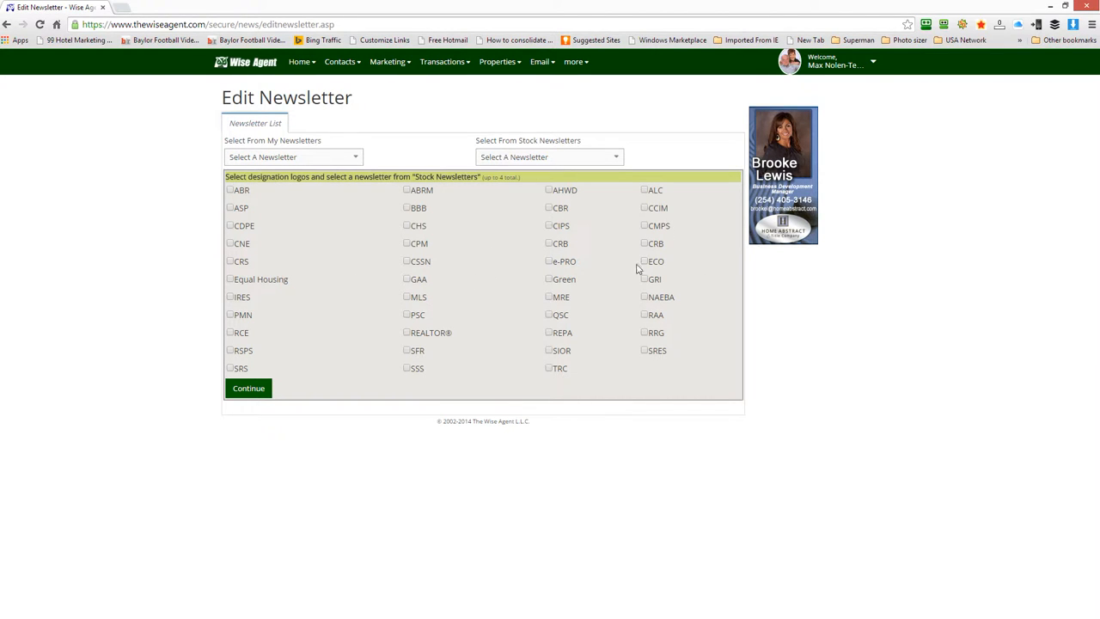
pyautogui.click(258, 393)
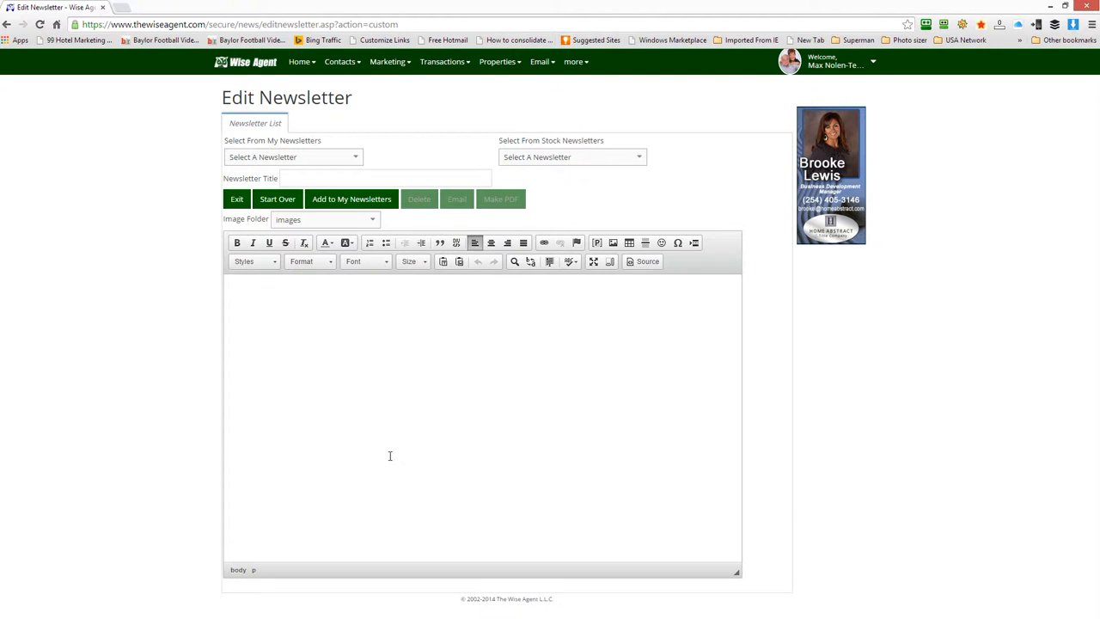
# Title the newsletter "Test of December 2014"
pyautogui.click(331, 176)
pyautogui.write('Te')
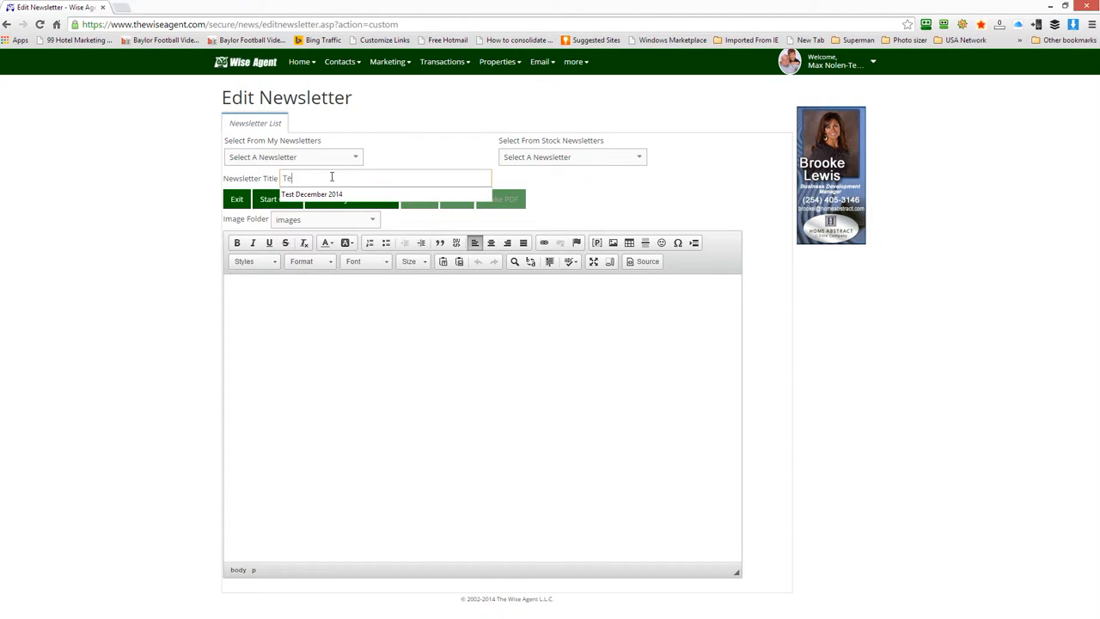
pyautogui.write('st 0')
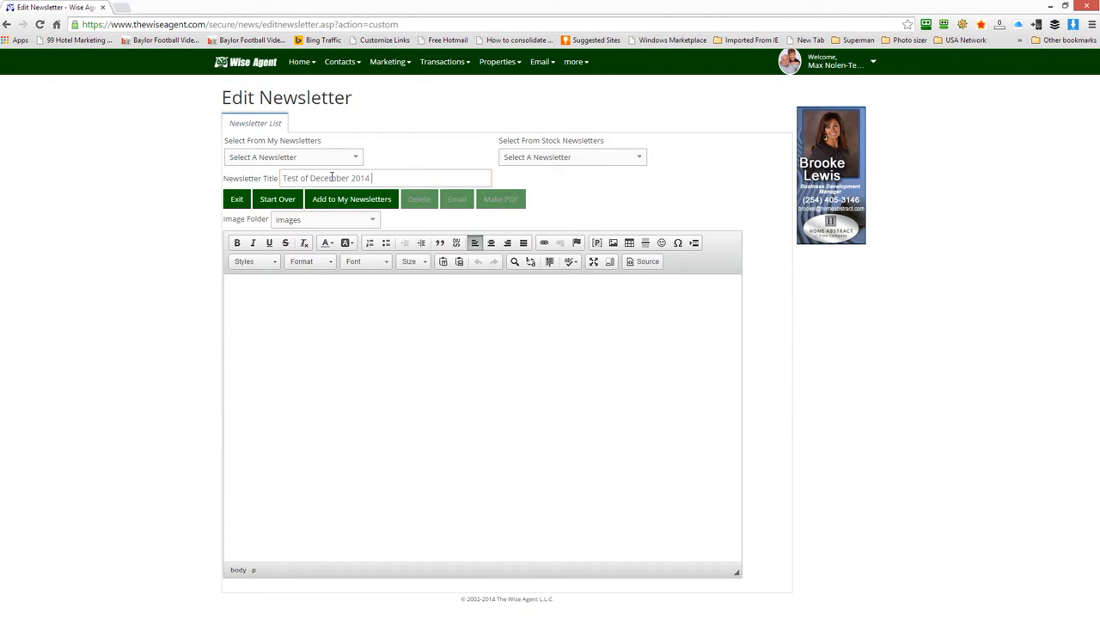
# Insert the December 2014 newsletter front page image from the server's Images folder into the empty newsletter body
pyautogui.click(520, 369)
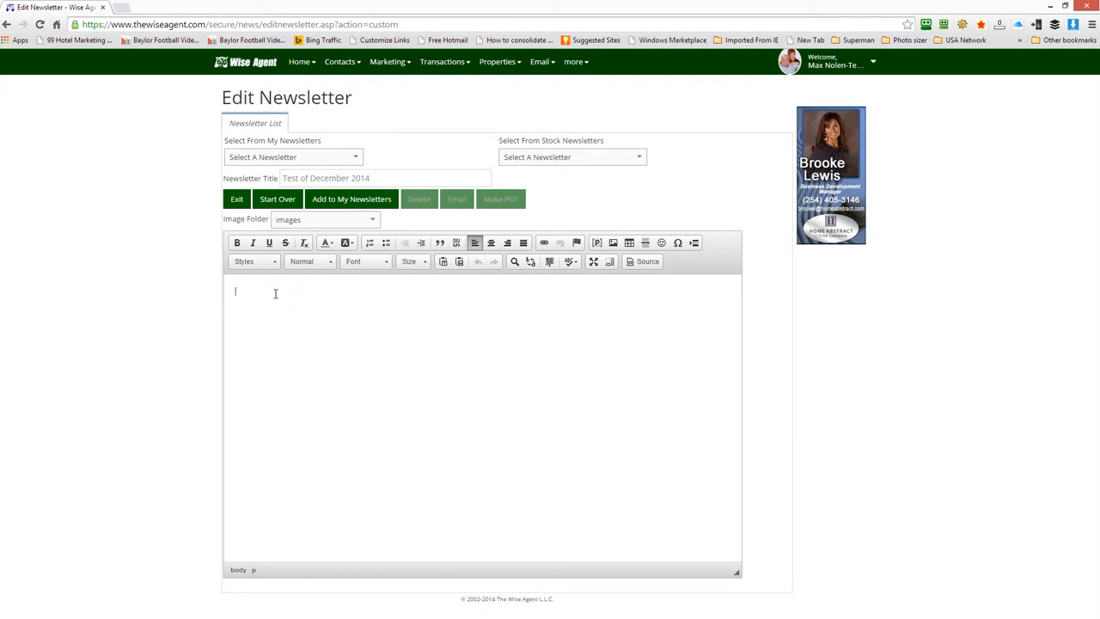
pyautogui.click(615, 244)
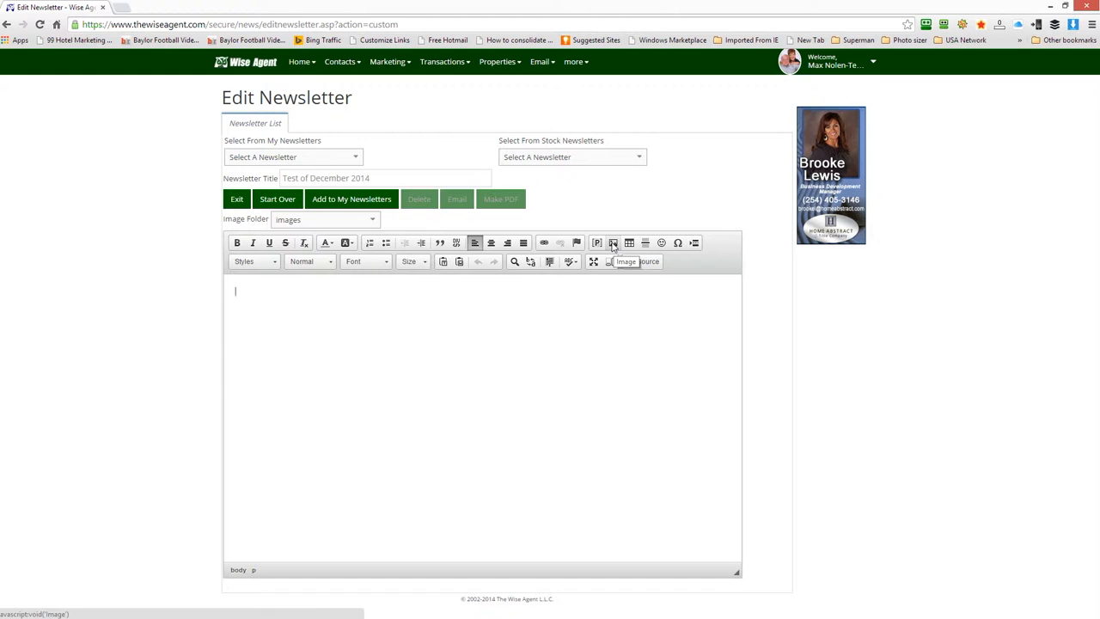
pyautogui.click(613, 244)
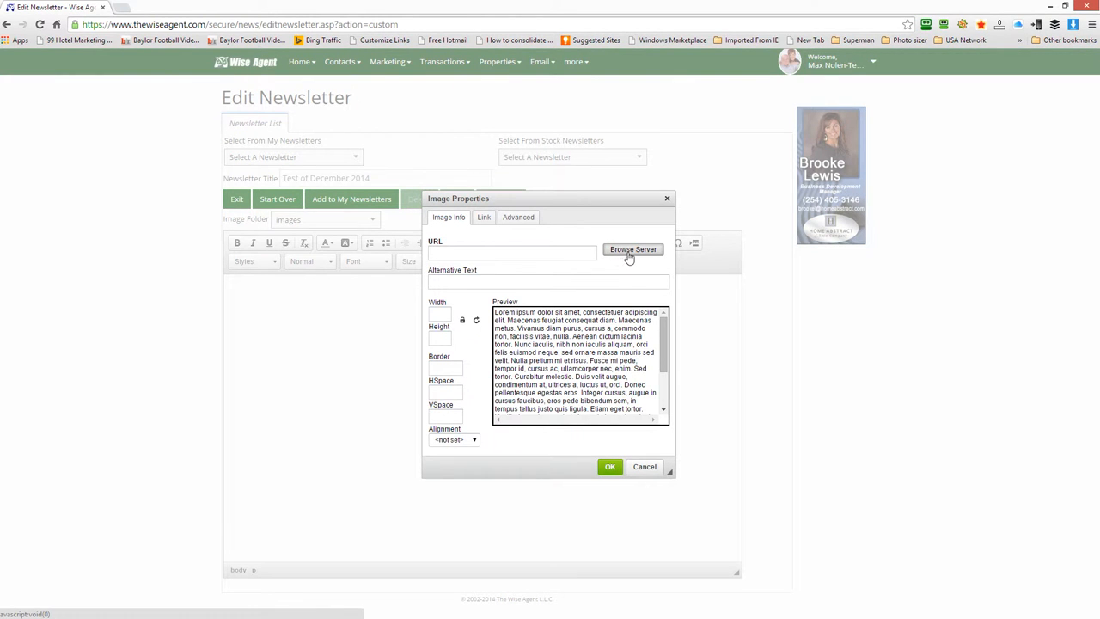
pyautogui.click(630, 255)
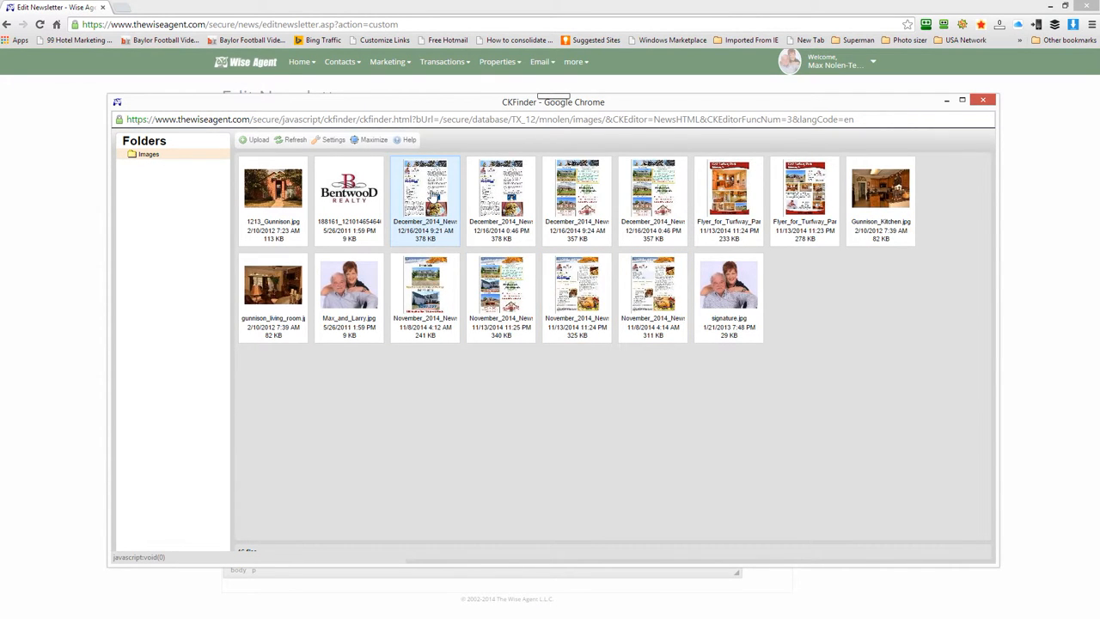
pyautogui.doubleClick(434, 195)
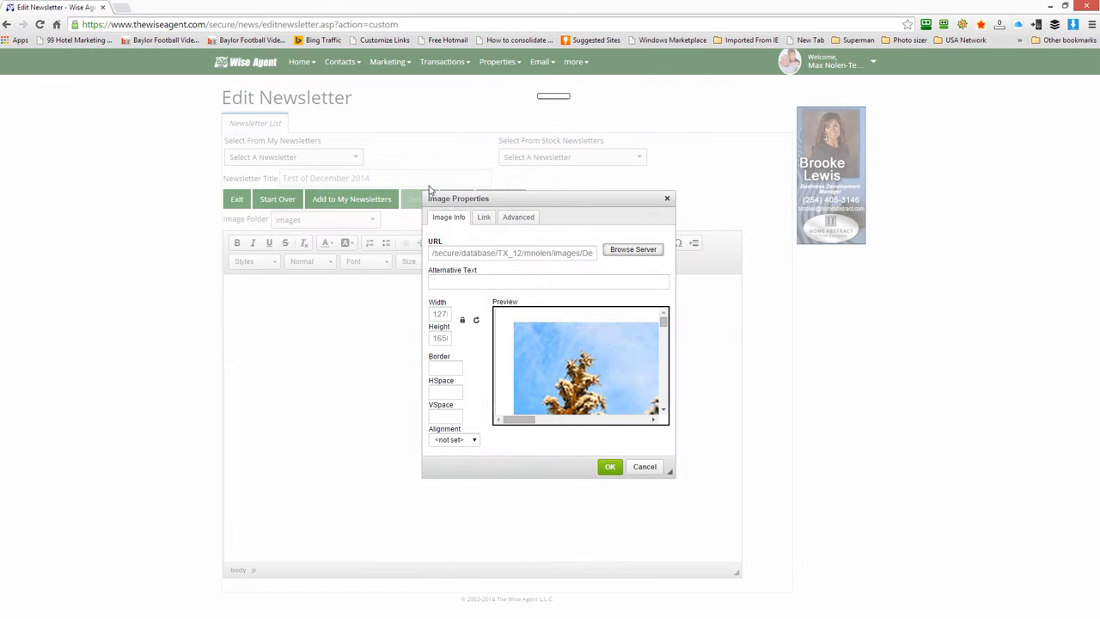
pyautogui.click(609, 467)
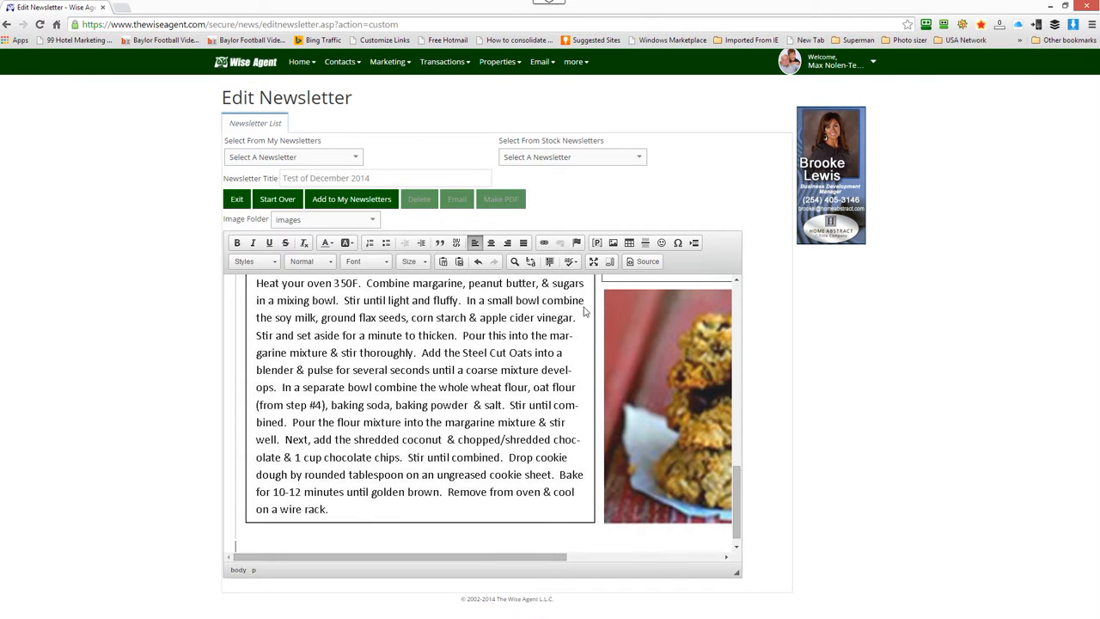
# Insert the December 2014 newsletter back page image from the server below the front page image
pyautogui.click(614, 245)
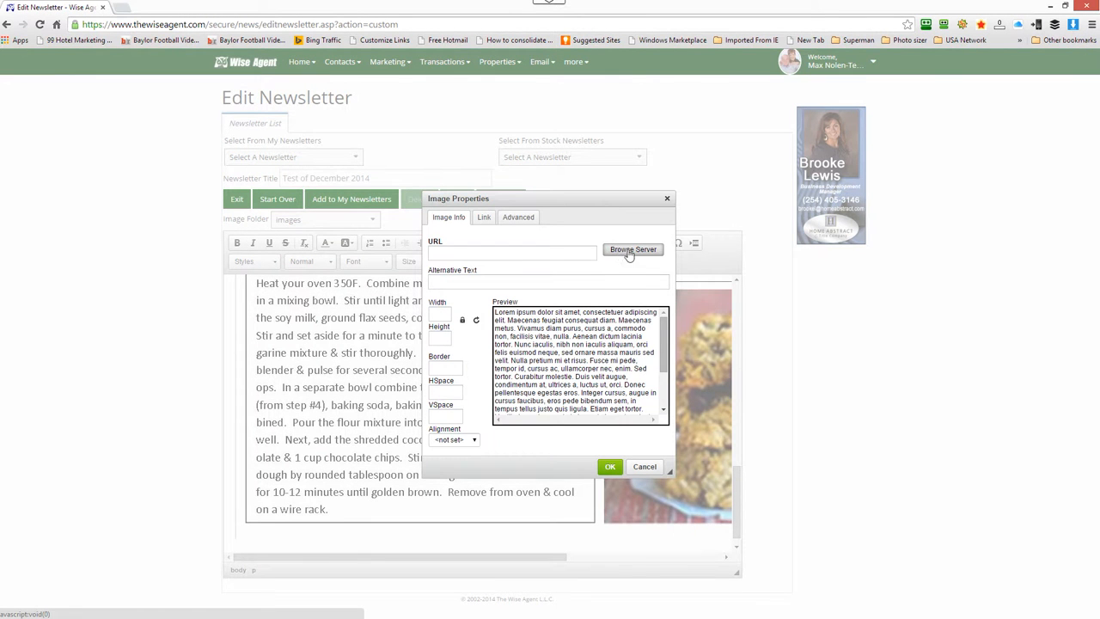
pyautogui.click(627, 254)
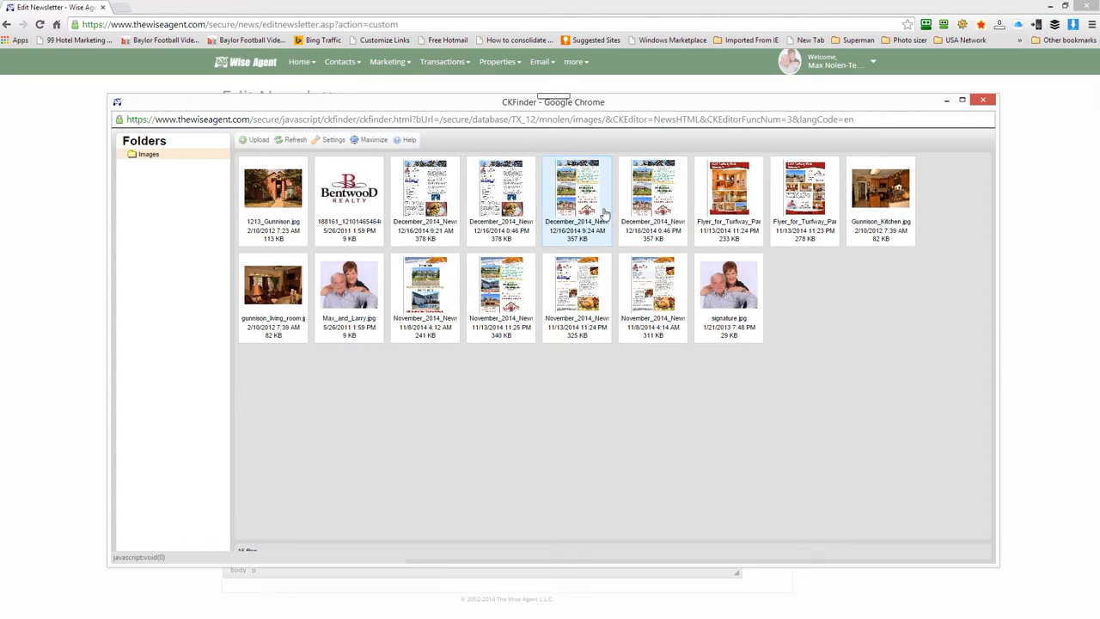
pyautogui.doubleClick(646, 196)
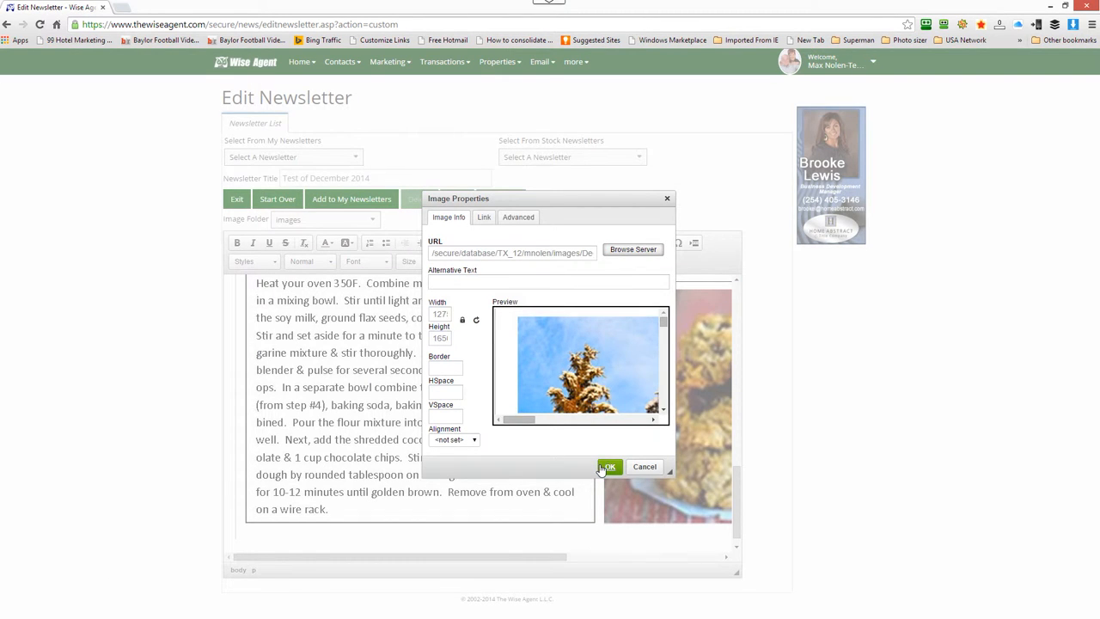
pyautogui.click(607, 466)
# Save the newsletter to My Newsletters and check the saved newsletters list for "Test of December 2014"
pyautogui.moveTo(737, 515); pyautogui.dragTo(723, 280)
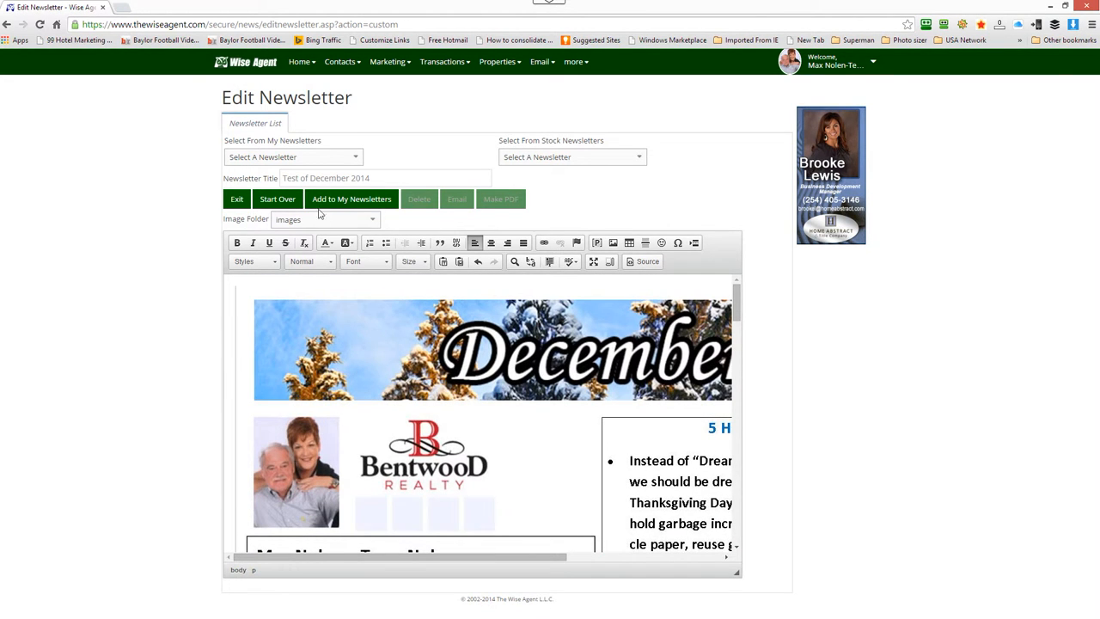
pyautogui.click(344, 202)
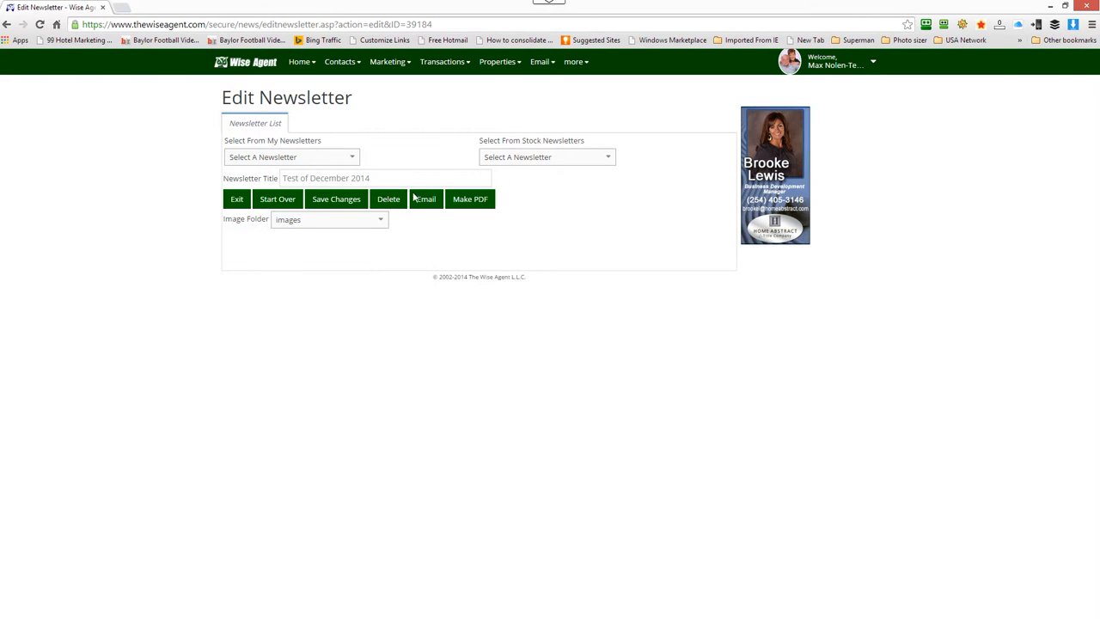
pyautogui.click(353, 158)
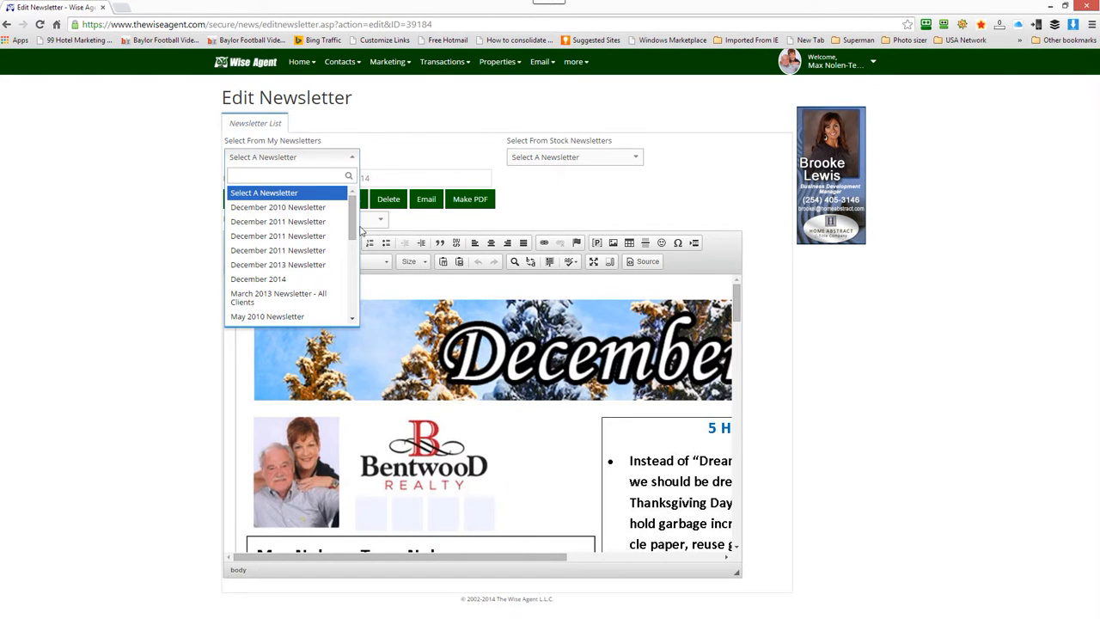
pyautogui.moveTo(353, 228); pyautogui.dragTo(353, 319)
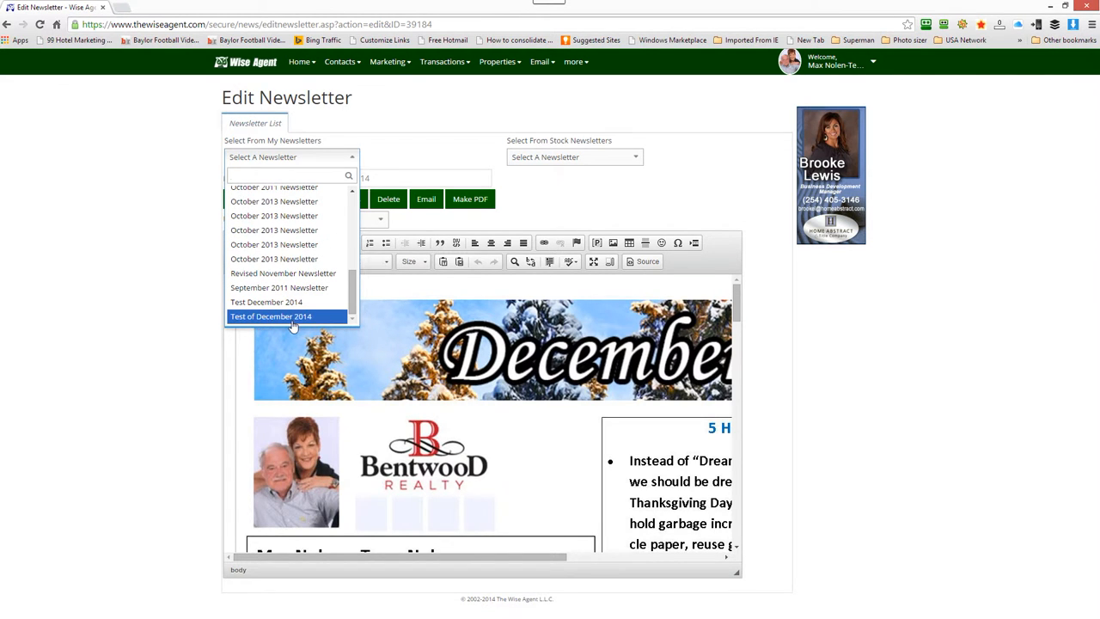
pyautogui.click(863, 365)
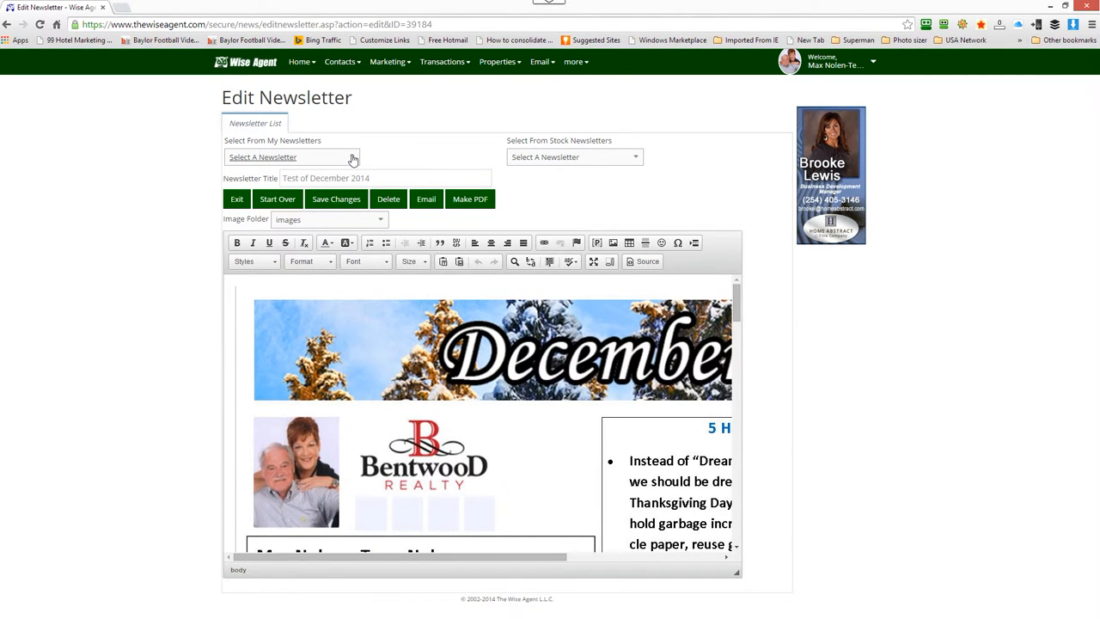
# Start emailing the newsletter, set it to send a copy to yourself, and save to proceed to client selection
pyautogui.click(424, 201)
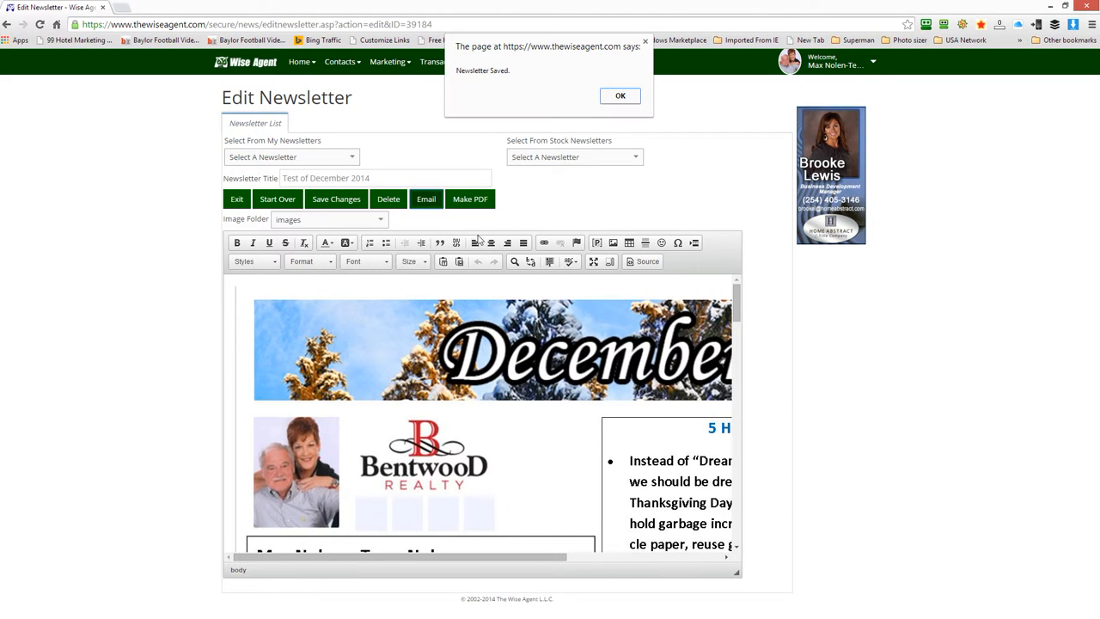
pyautogui.click(621, 96)
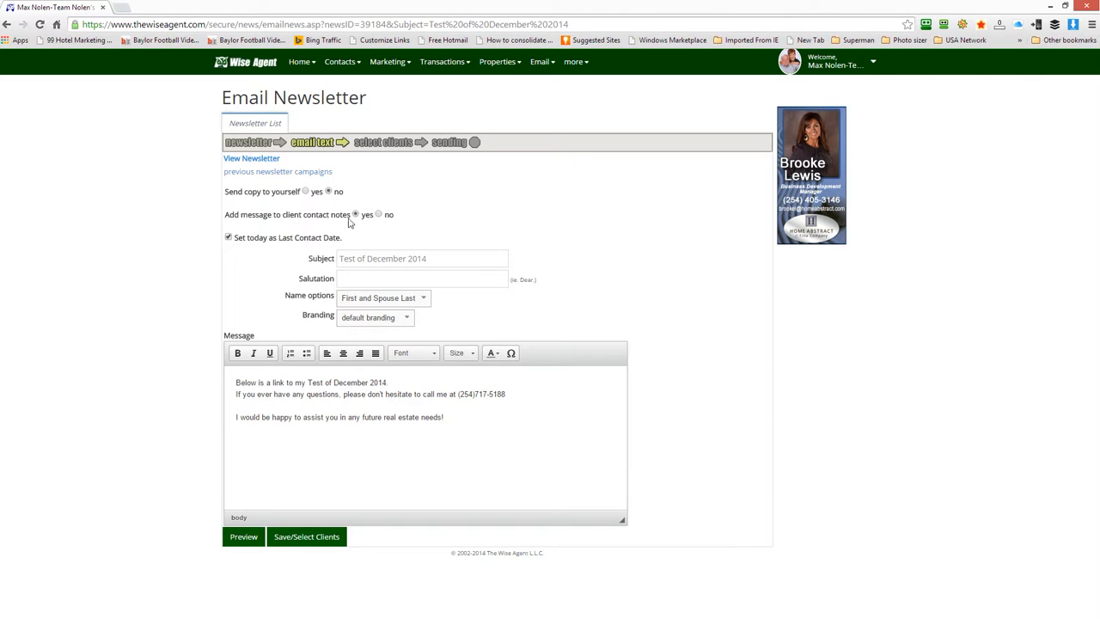
pyautogui.click(305, 192)
pyautogui.click(306, 537)
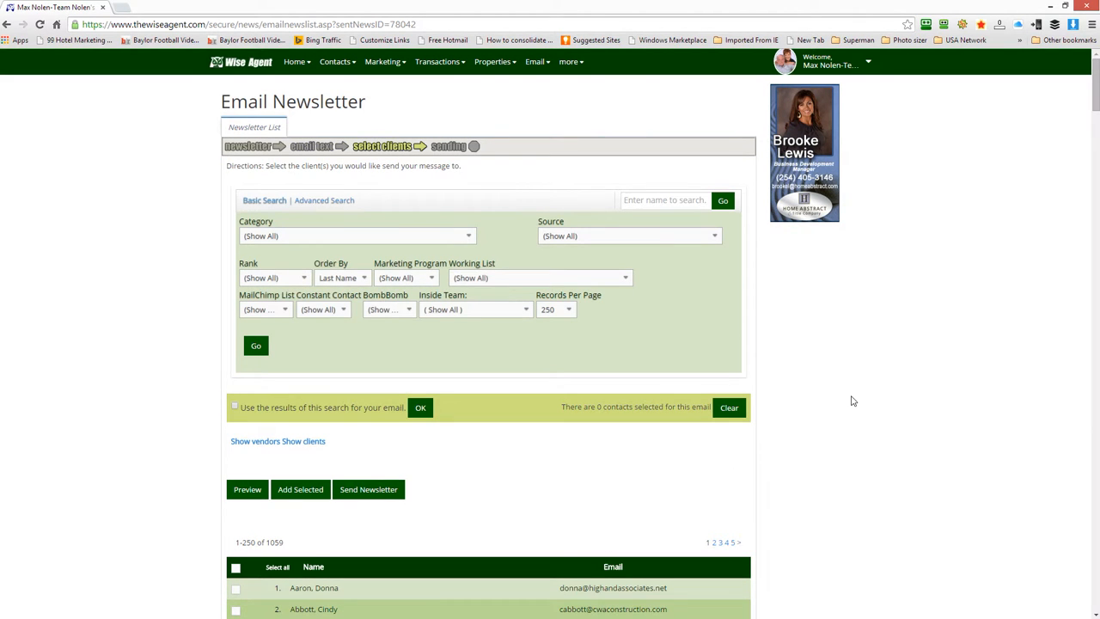
# Filter the client list by the "news letters" category
pyautogui.scroll(-1, 852, 398)
pyautogui.click(458, 179)
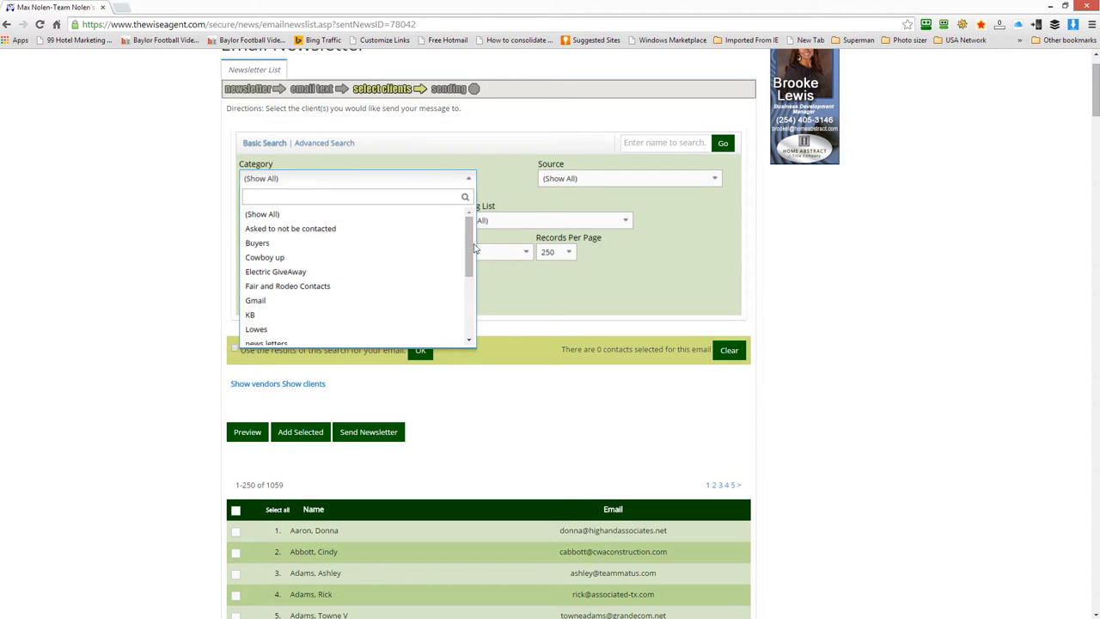
pyautogui.scroll(-2, 471, 246)
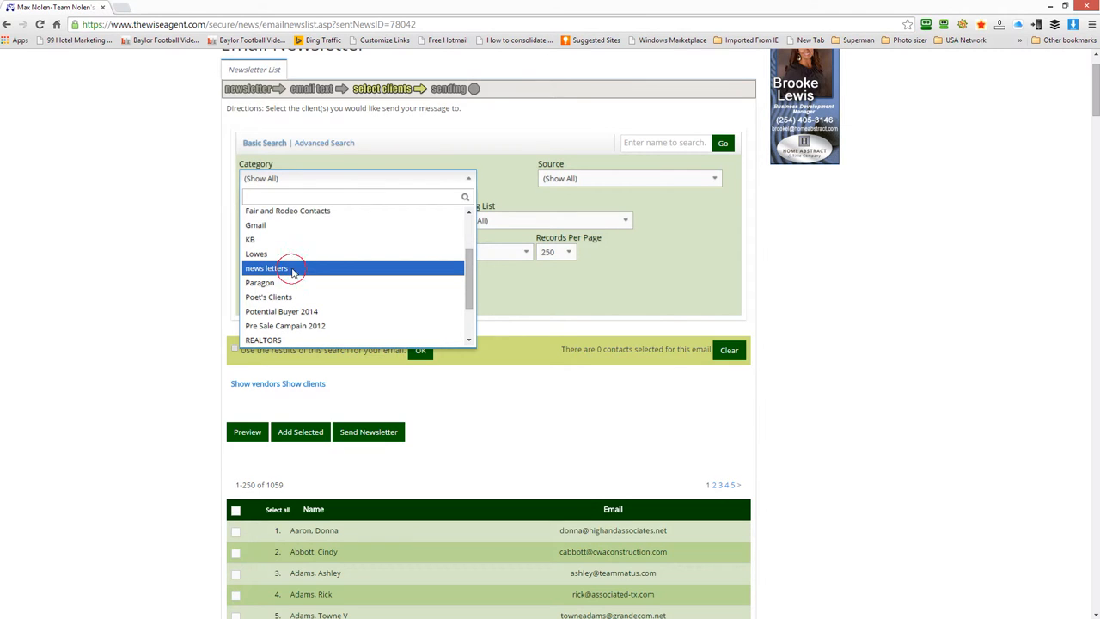
pyautogui.click(292, 270)
pyautogui.click(256, 289)
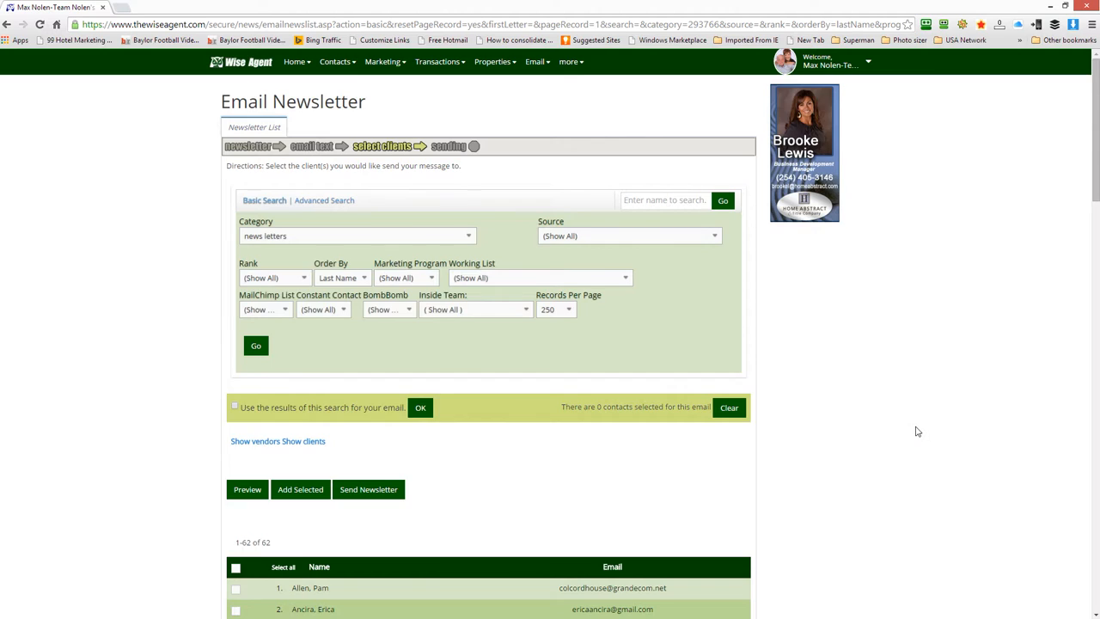
# Select all contacts in the filtered client list as newsletter recipients
pyautogui.scroll(-2, 916, 434)
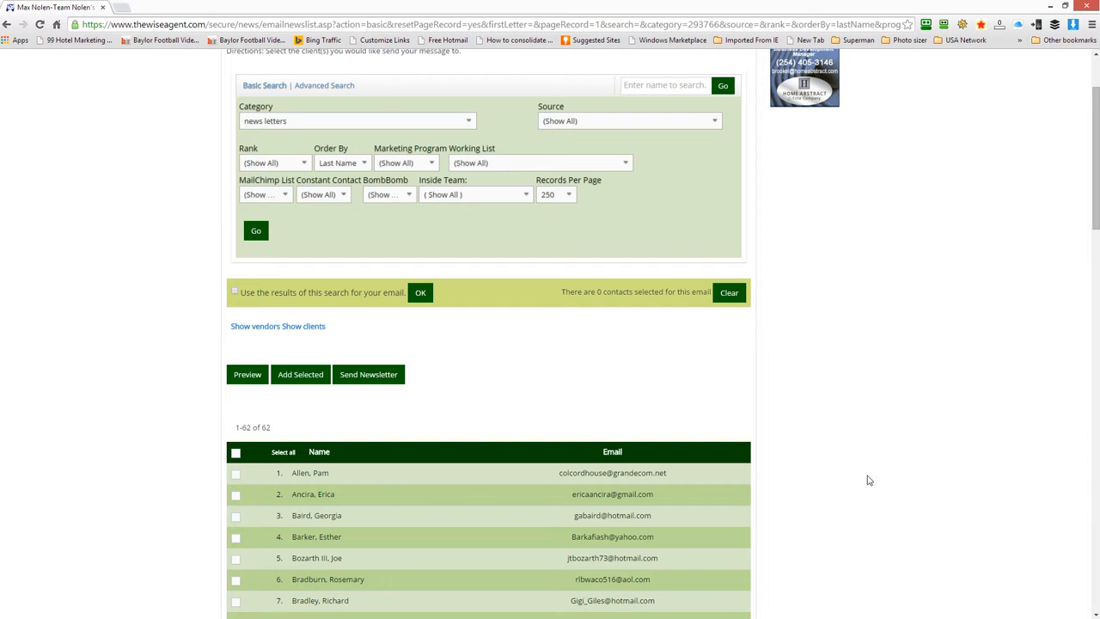
pyautogui.scroll(-1, 847, 462)
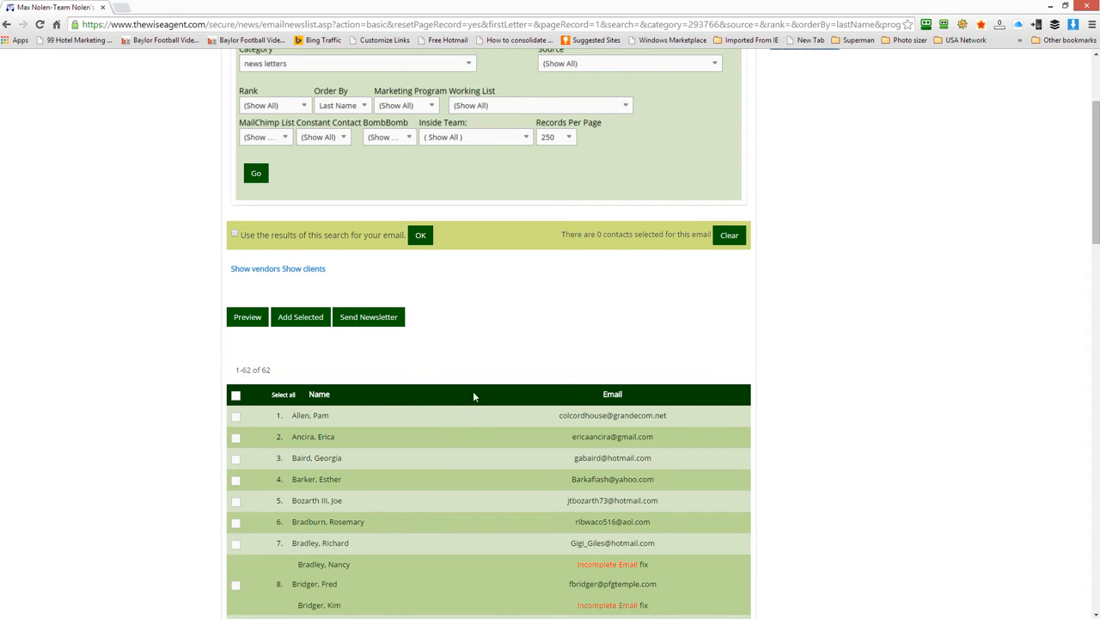
pyautogui.click(236, 396)
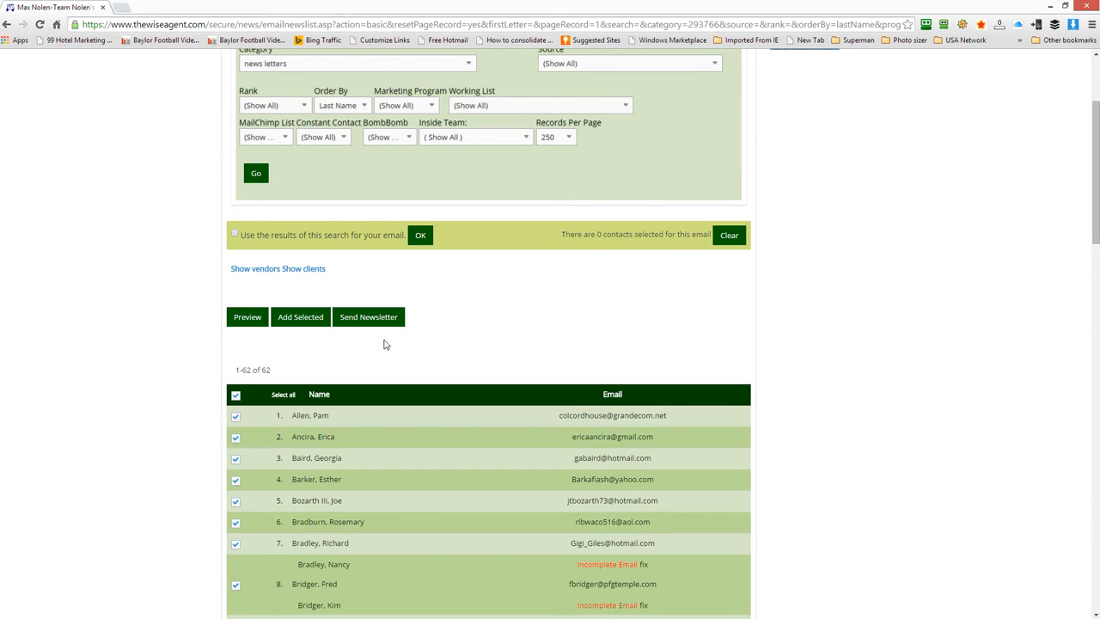